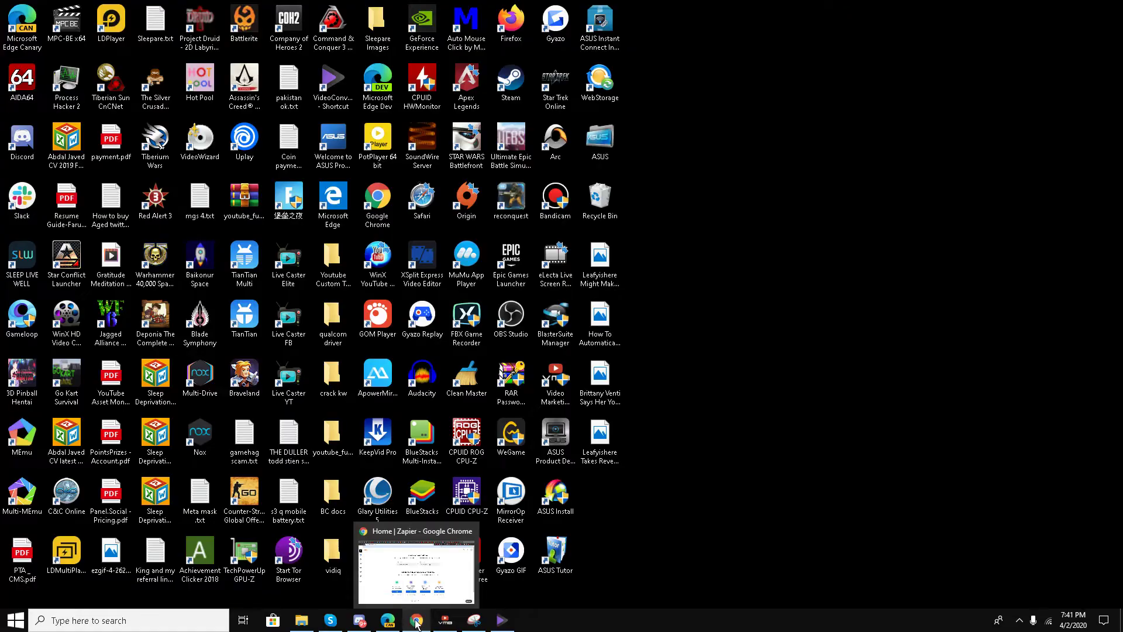
- Restore the Chrome window showing the Zapier dashboard from the taskbar
{"action": "left_click", "coordinate": [416, 622]}
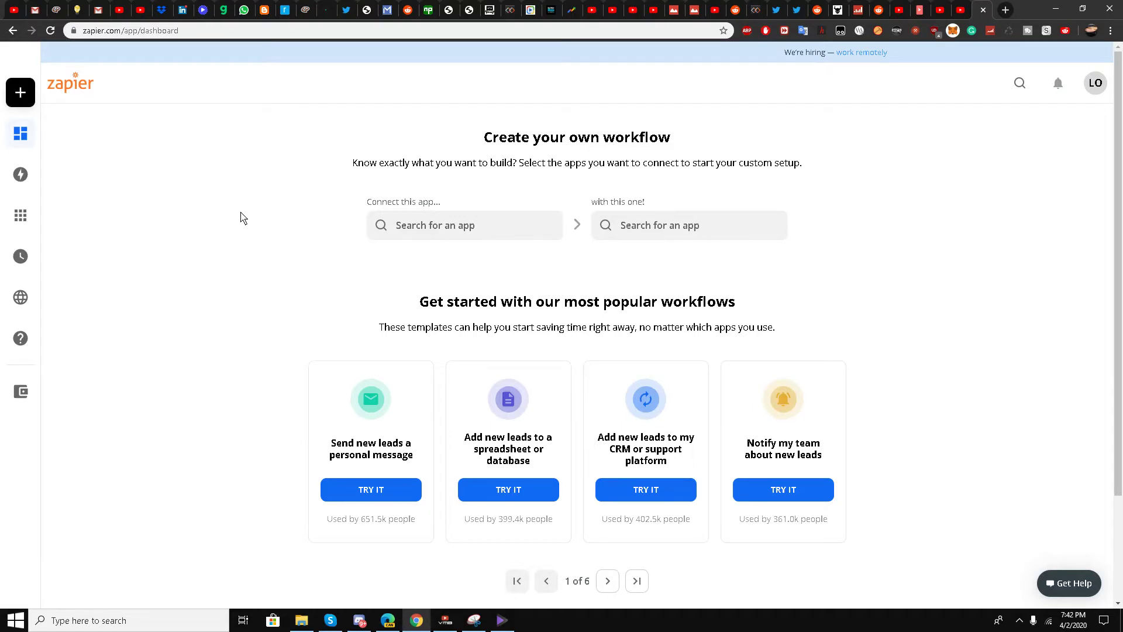
{"action": "scroll", "coordinate": [234, 213], "scroll_direction": "down", "scroll_amount": 2}
{"action": "scroll", "coordinate": [234, 214], "scroll_direction": "up", "scroll_amount": 2}
- Pick YouTube as the first app and Pinterest as the second app
{"action": "left_click", "coordinate": [413, 236]}
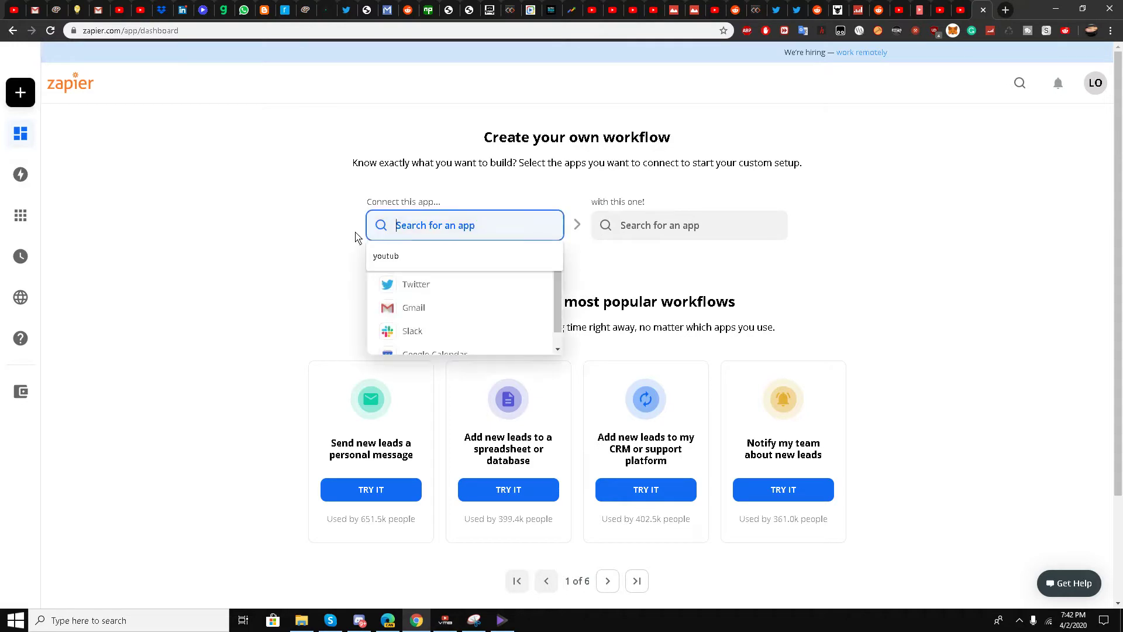
{"action": "left_click", "coordinate": [305, 227]}
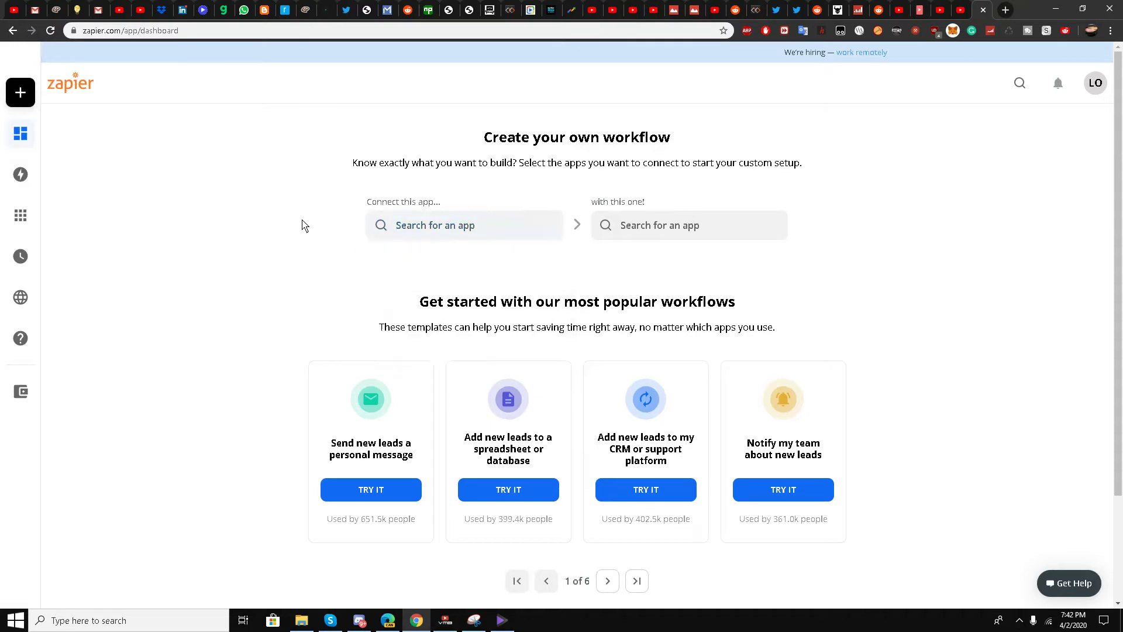
{"action": "left_click", "coordinate": [462, 226]}
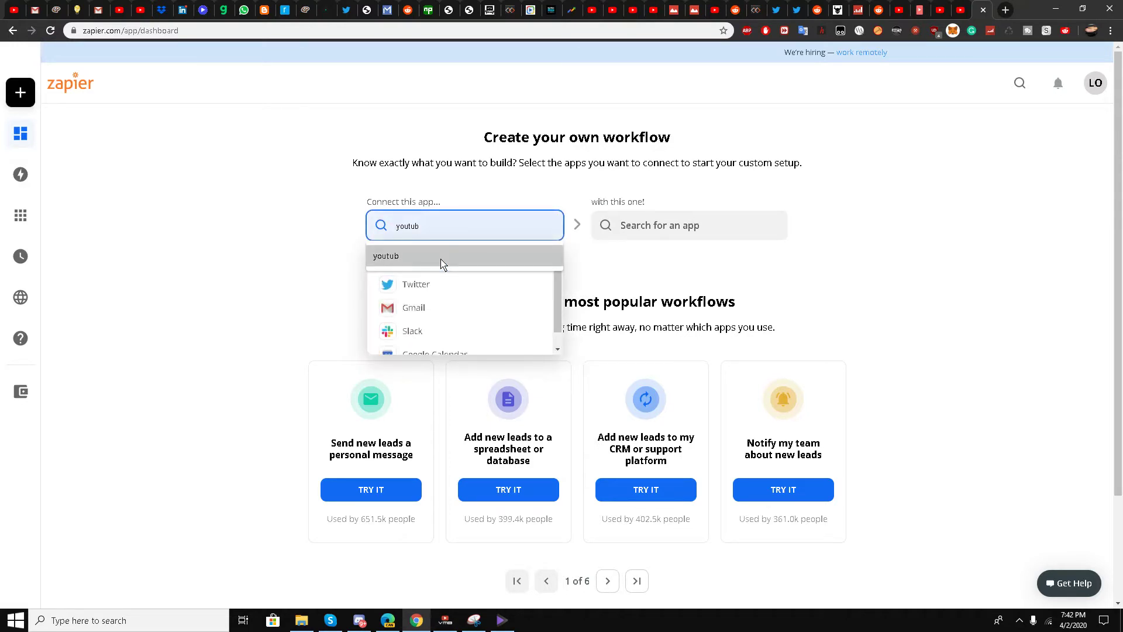
{"action": "type", "text": "youtub"}
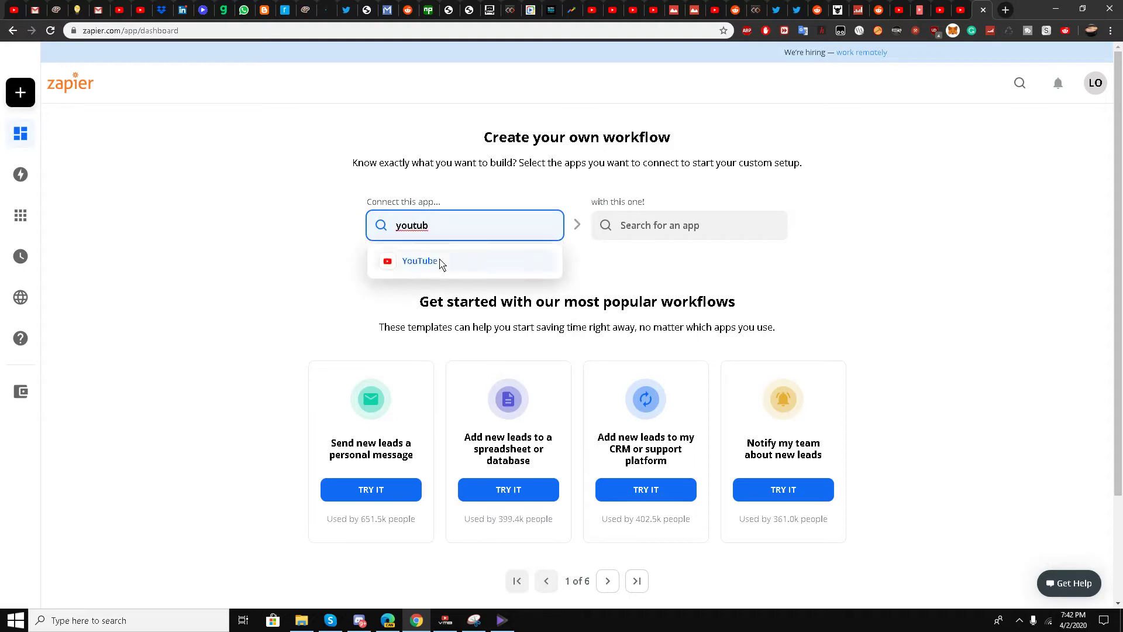
{"action": "left_click", "coordinate": [442, 264]}
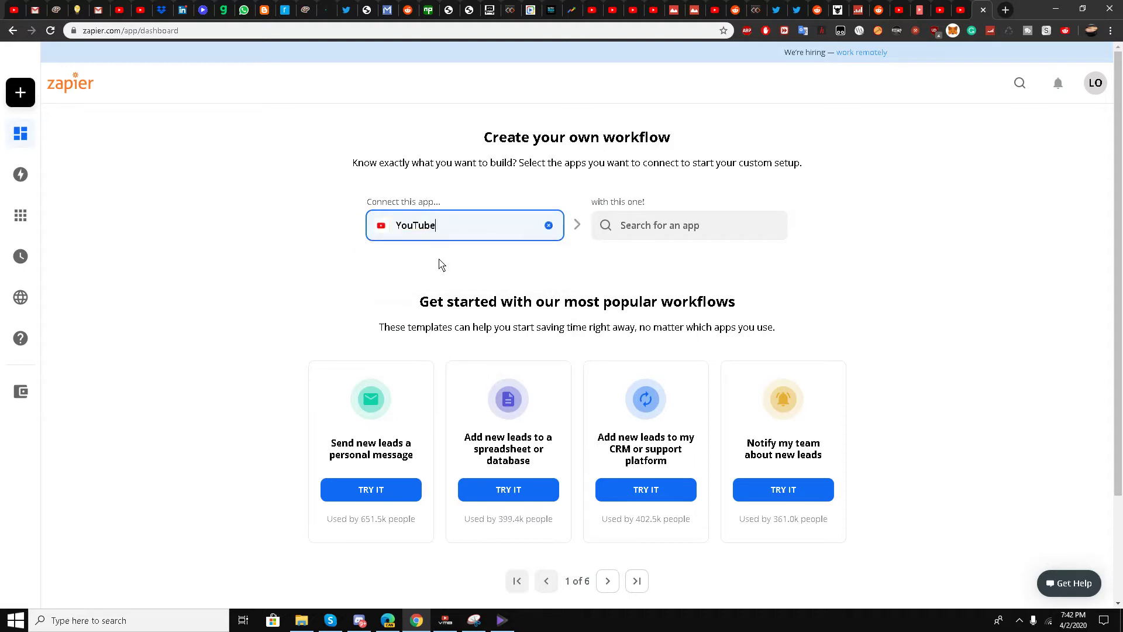
{"action": "left_click", "coordinate": [638, 224]}
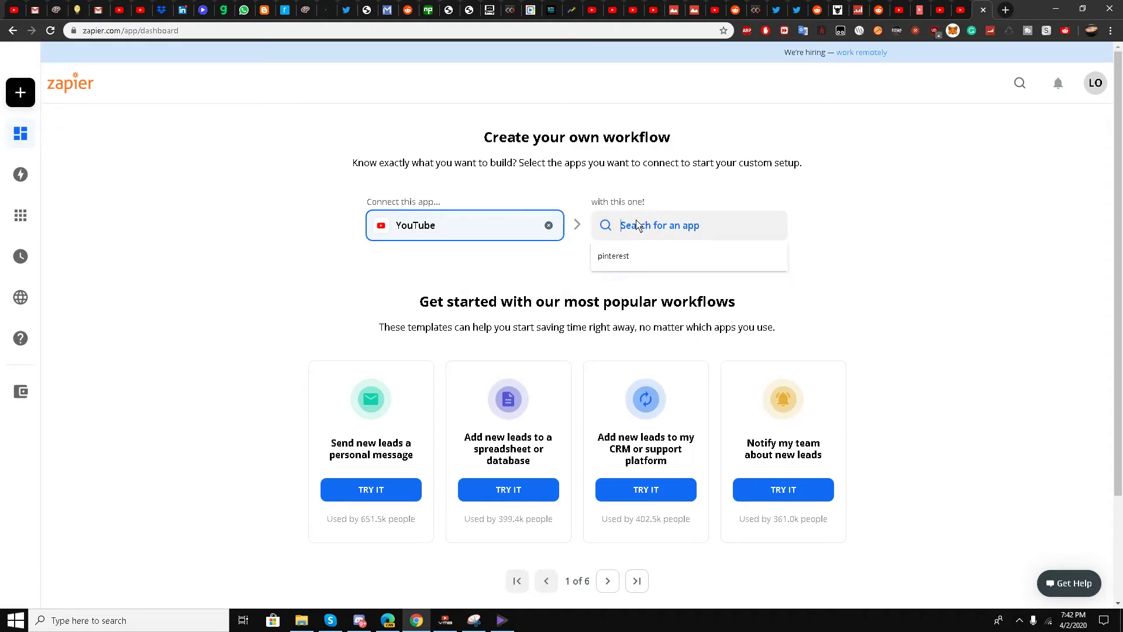
{"action": "left_click", "coordinate": [630, 255]}
{"action": "left_click", "coordinate": [654, 262]}
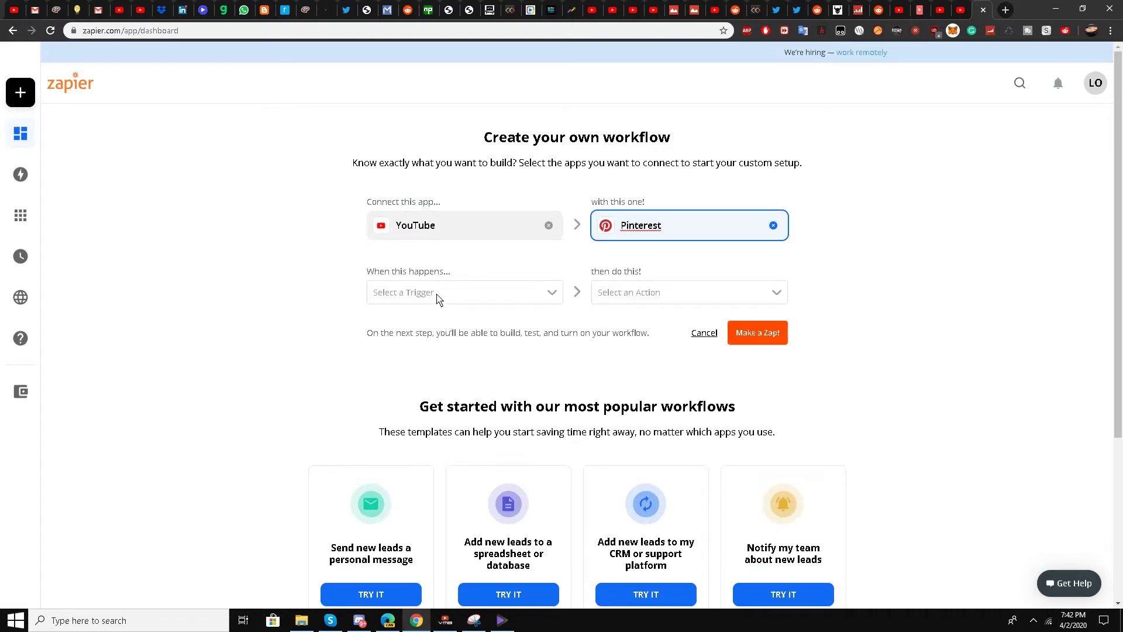
- Set the trigger to New Video In Channel and the action to Create Pin
{"action": "left_click", "coordinate": [437, 297]}
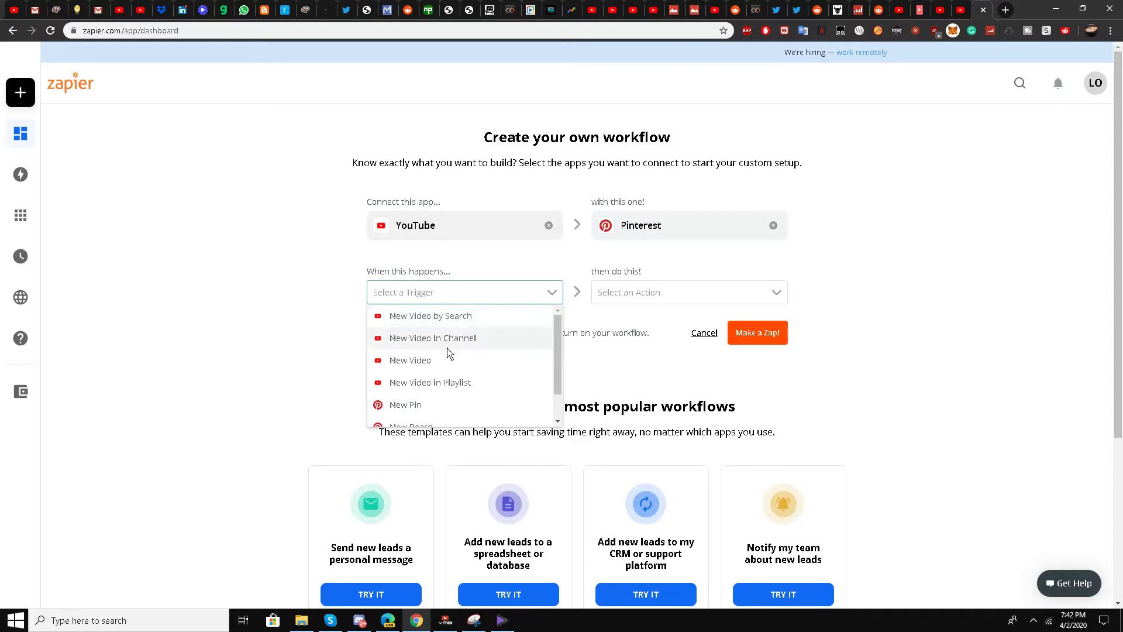
{"action": "left_click", "coordinate": [452, 339]}
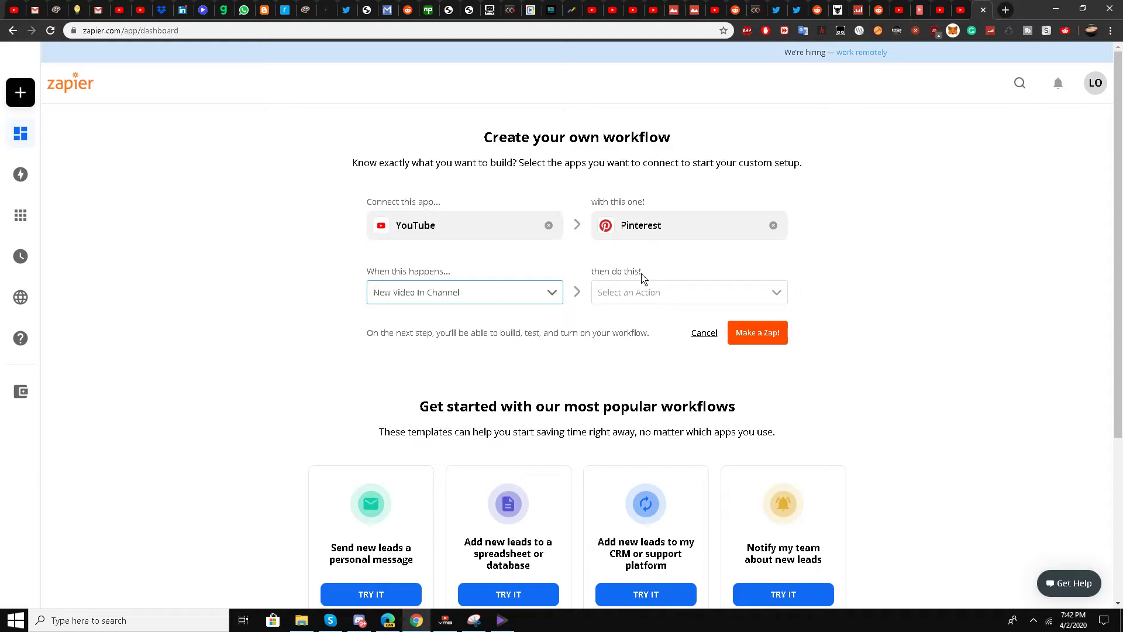
{"action": "left_click", "coordinate": [646, 300]}
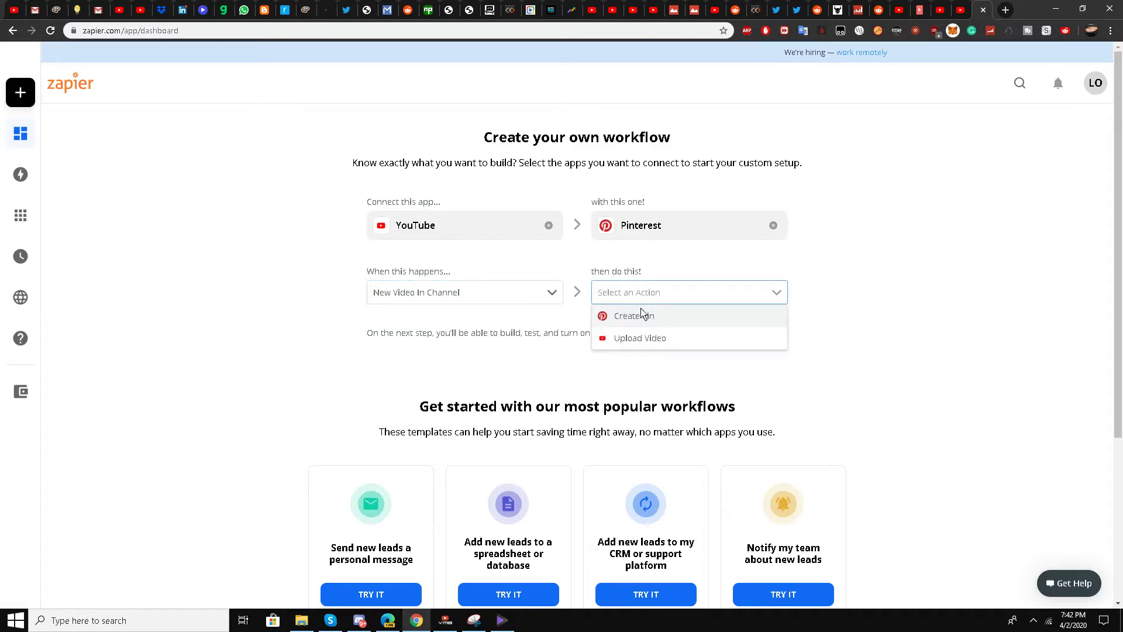
{"action": "left_click", "coordinate": [640, 321]}
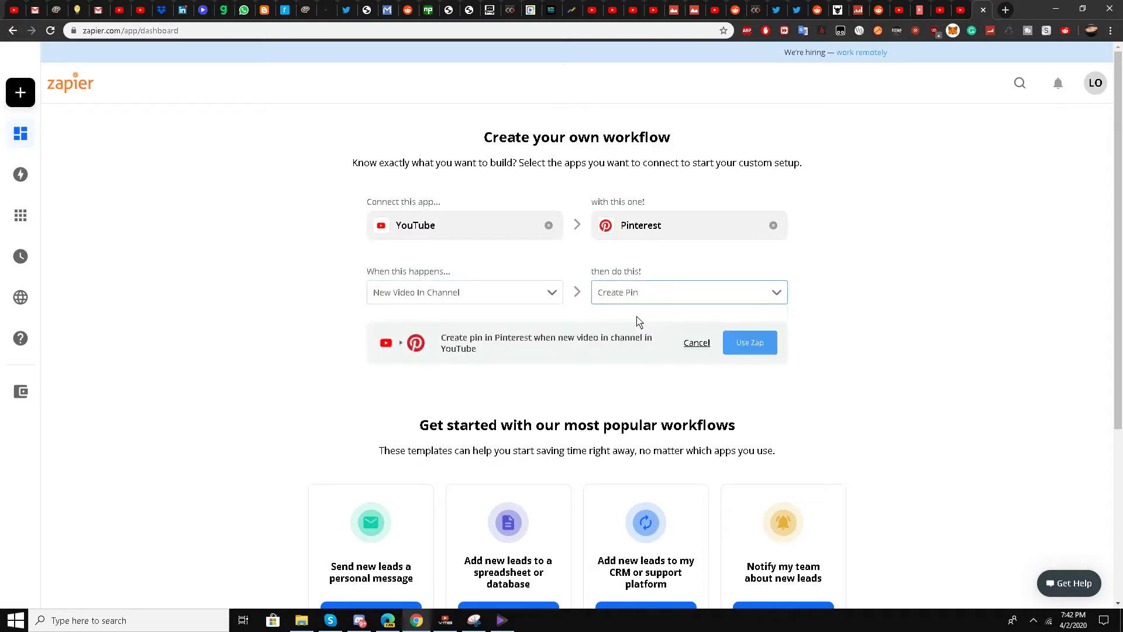
{"action": "scroll", "coordinate": [529, 386], "scroll_direction": "down", "scroll_amount": 1}
{"action": "scroll", "coordinate": [535, 386], "scroll_direction": "up", "scroll_amount": 1}
- Start building the zap in the editor and bring up the YouTube account list
{"action": "left_click", "coordinate": [767, 349]}
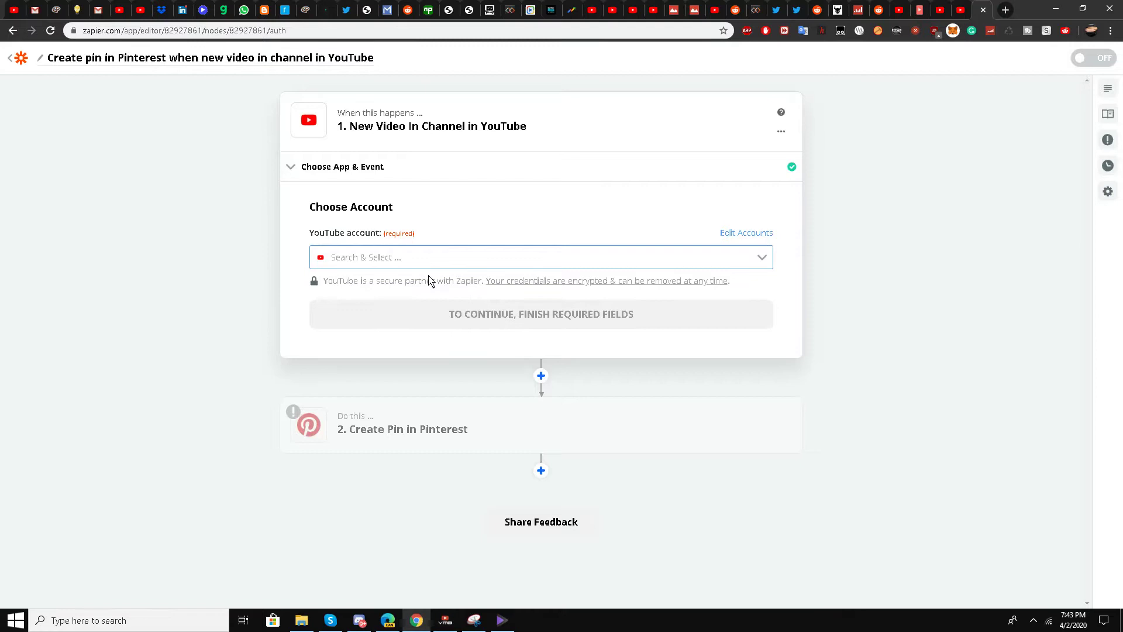
{"action": "left_click", "coordinate": [397, 260]}
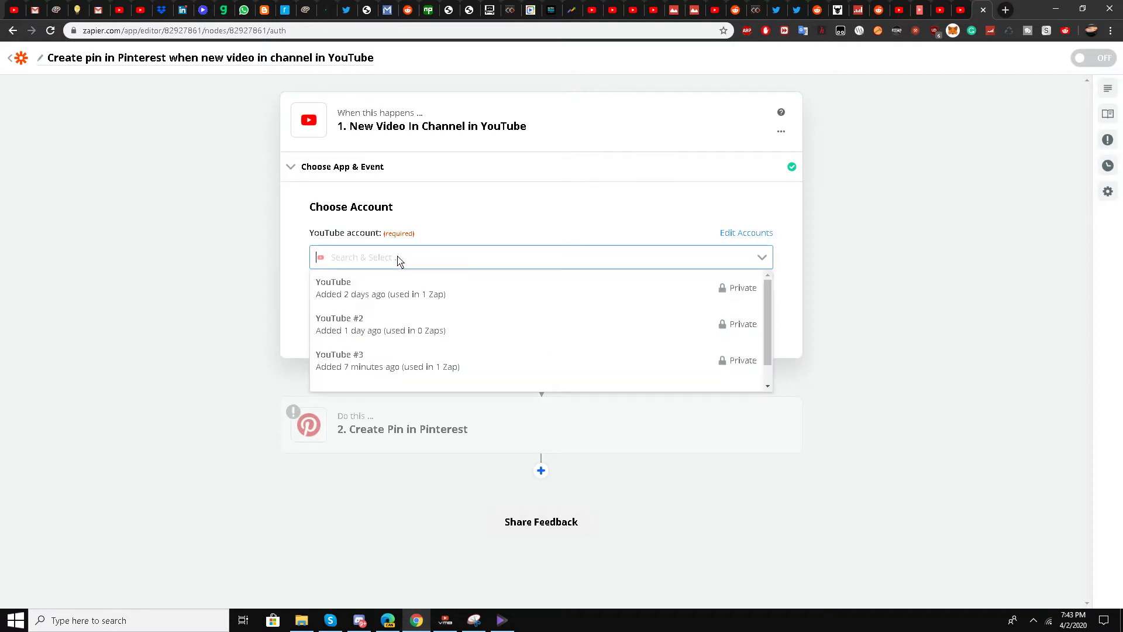
{"action": "left_click", "coordinate": [5, 329]}
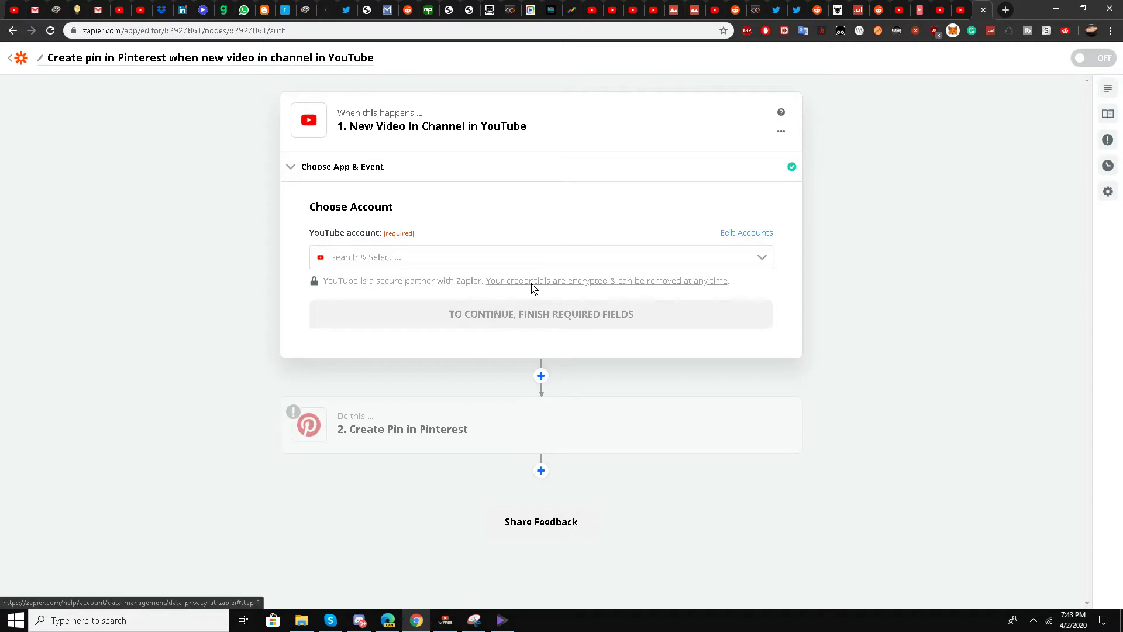
{"action": "left_click", "coordinate": [635, 264]}
{"action": "scroll", "coordinate": [449, 317], "scroll_direction": "down", "scroll_amount": 1}
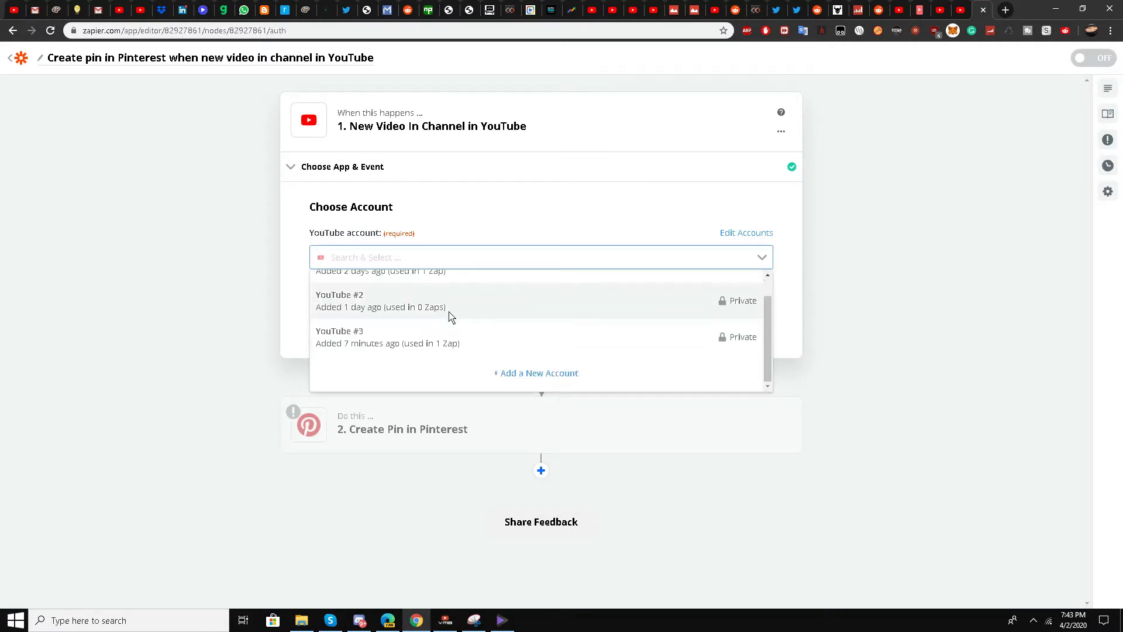
{"action": "scroll", "coordinate": [450, 316], "scroll_direction": "up", "scroll_amount": 1}
{"action": "scroll", "coordinate": [450, 317], "scroll_direction": "down", "scroll_amount": 1}
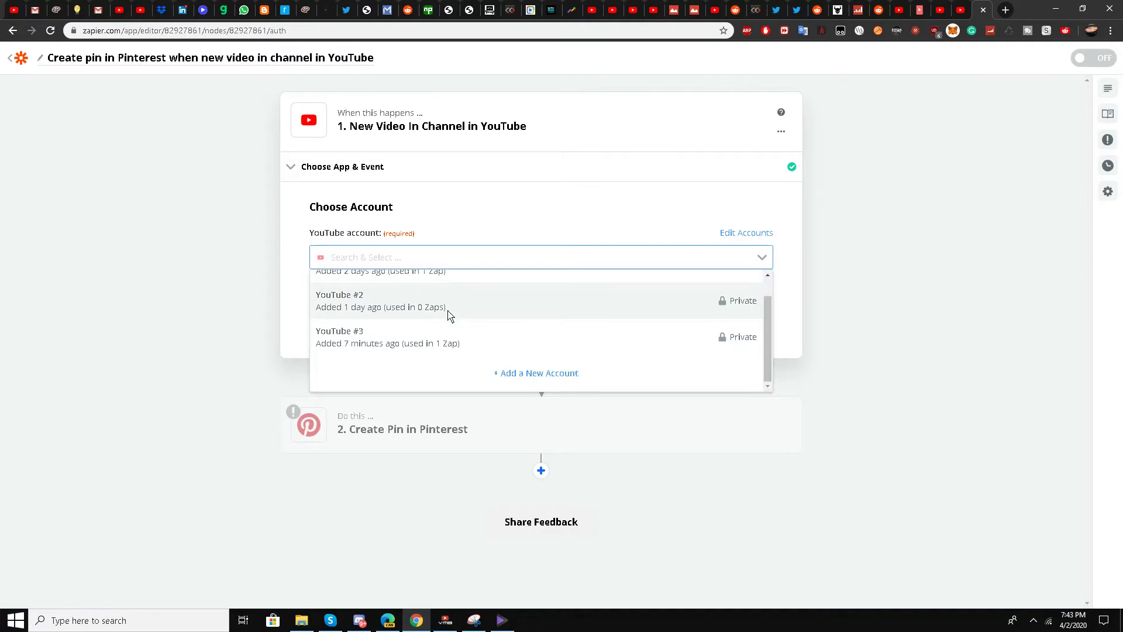
- Connect a new YouTube account through Google, authorising the LIQUID OCELOT channel
{"action": "left_click", "coordinate": [500, 375]}
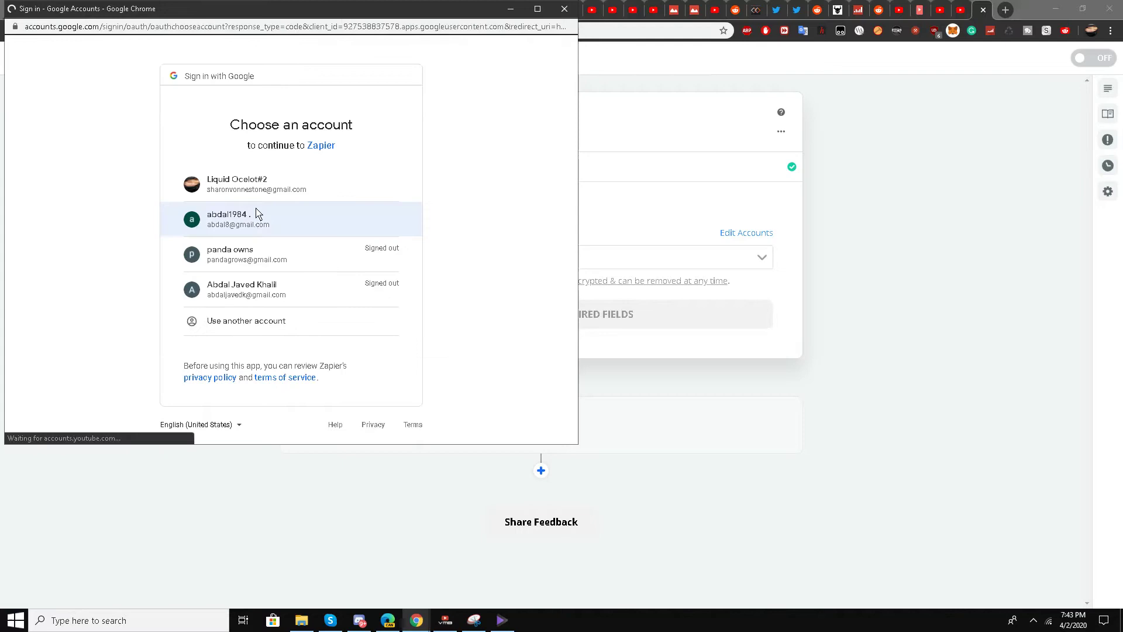
{"action": "left_click", "coordinate": [268, 187]}
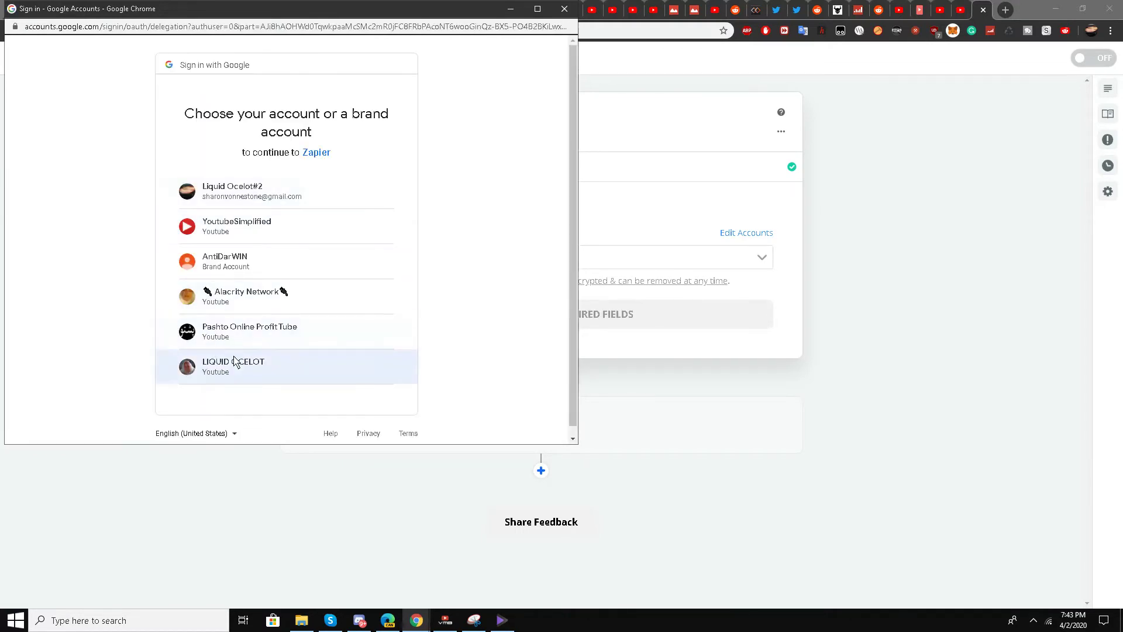
{"action": "left_click", "coordinate": [236, 362]}
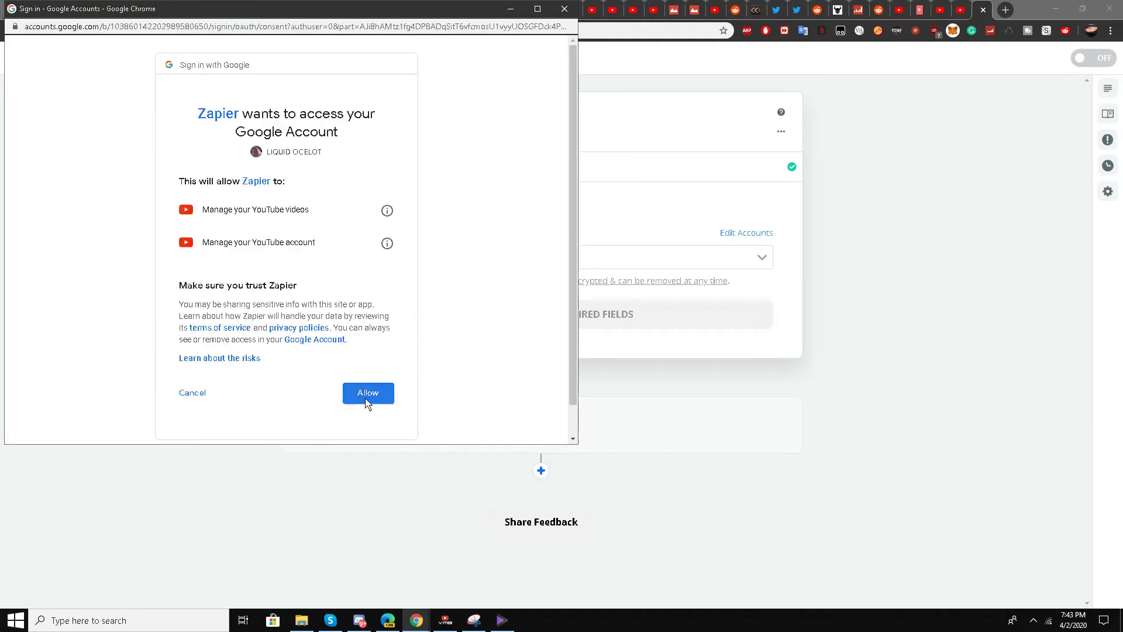
{"action": "left_click", "coordinate": [368, 402]}
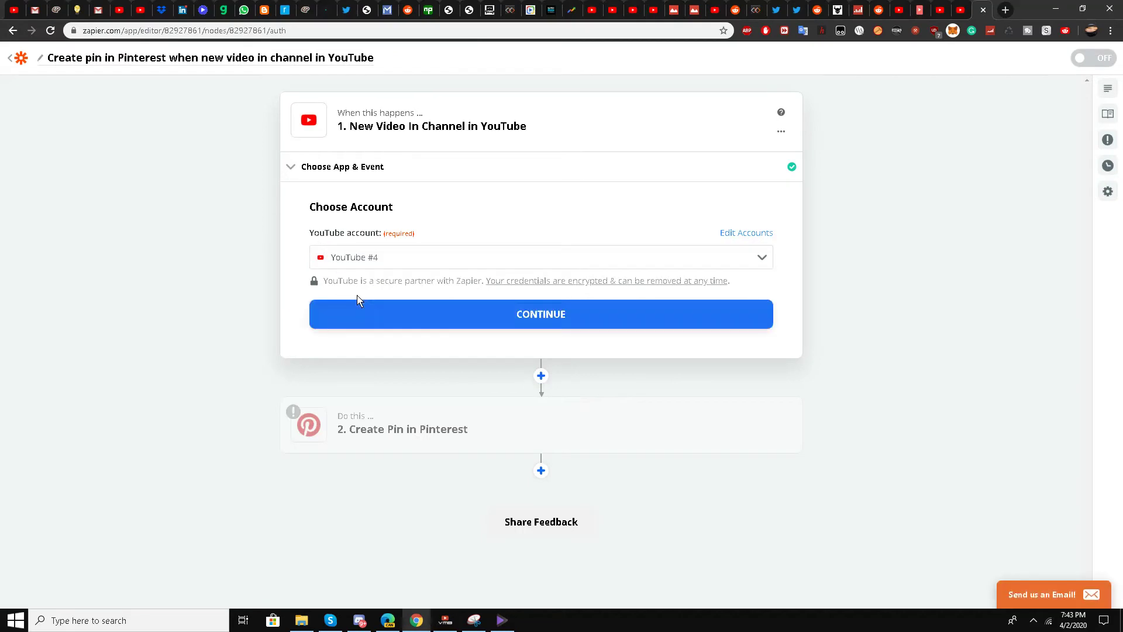
- Confirm the YouTube account and copy the channel ID from the channel's public page
{"action": "left_click", "coordinate": [394, 310]}
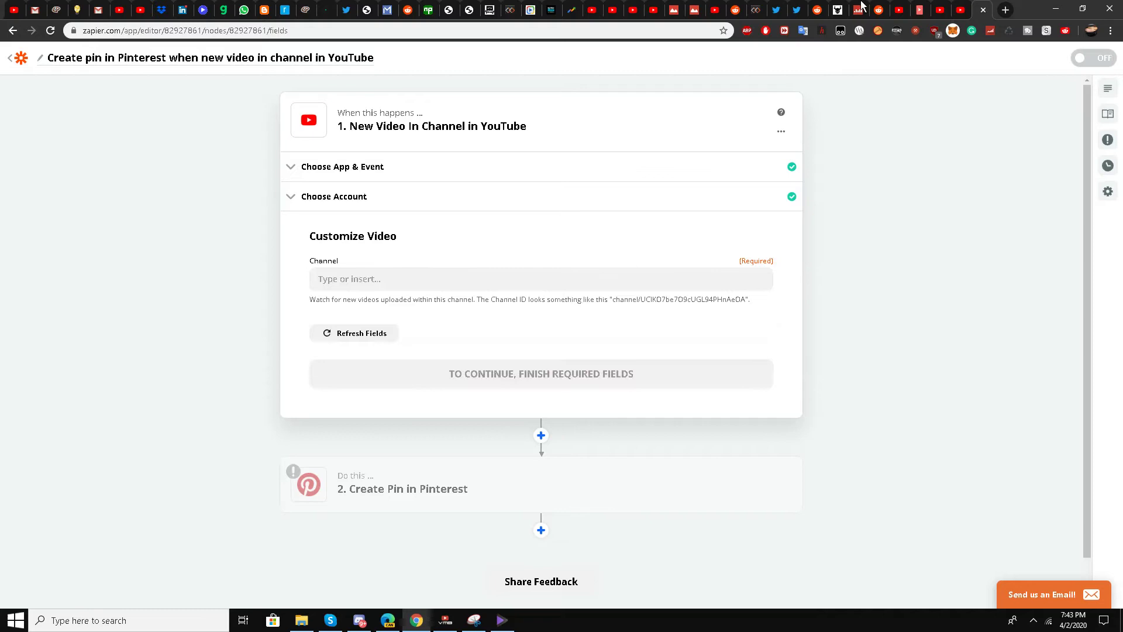
{"action": "left_click", "coordinate": [941, 9]}
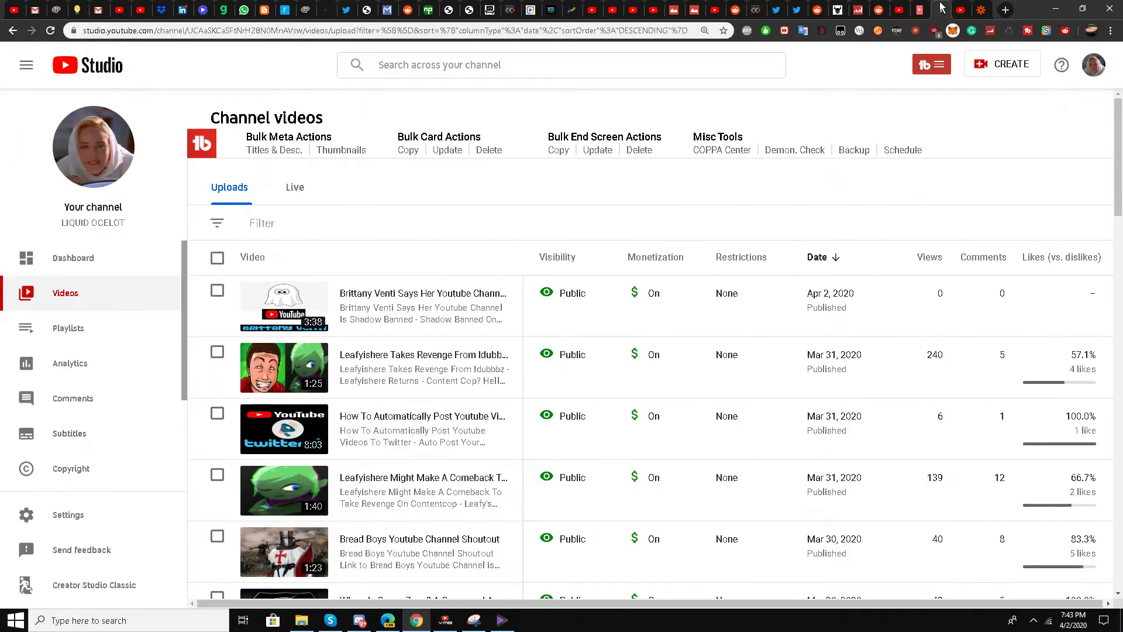
{"action": "left_click", "coordinate": [959, 8]}
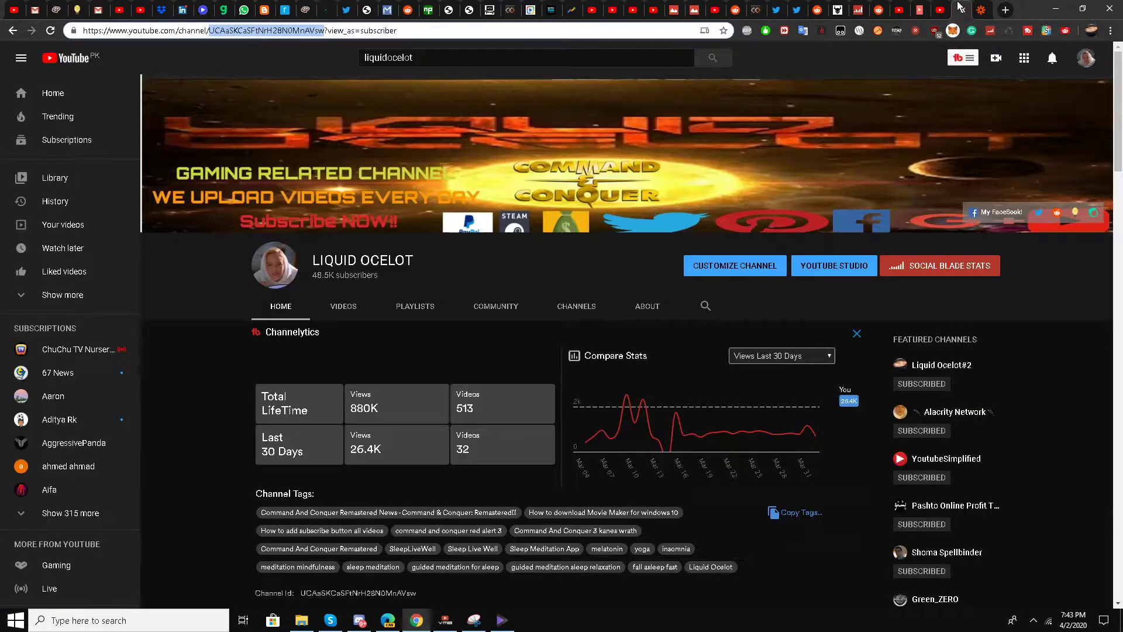
{"action": "right_click", "coordinate": [235, 31]}
{"action": "left_click", "coordinate": [309, 113]}
- Paste the channel ID into the trigger's Channel field and confirm it
{"action": "left_click", "coordinate": [983, 10]}
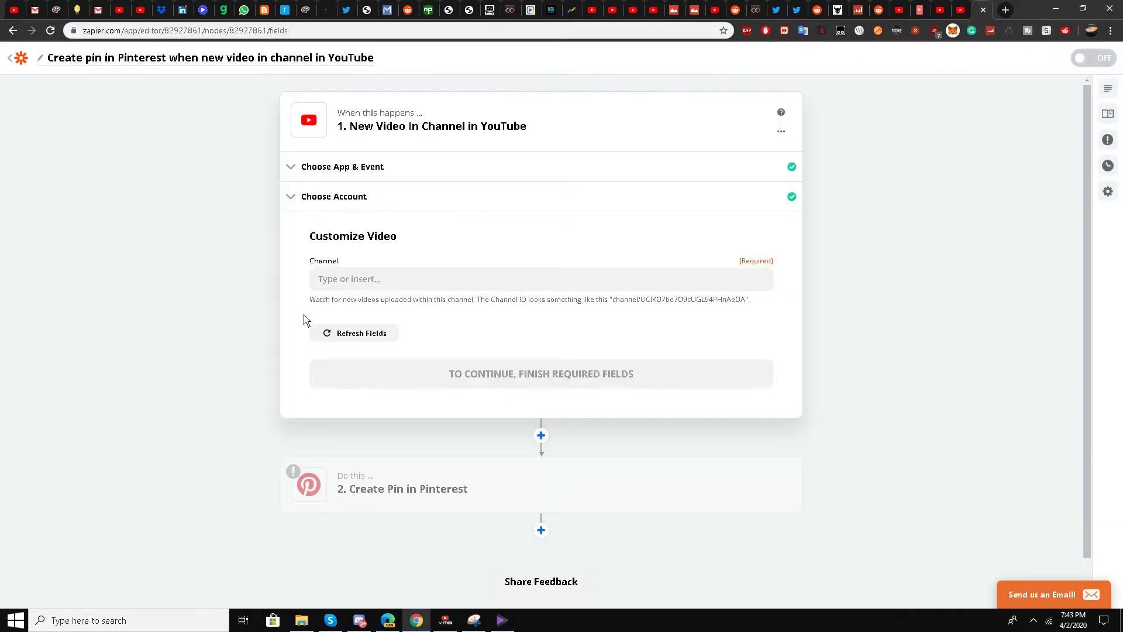
{"action": "left_click", "coordinate": [378, 283]}
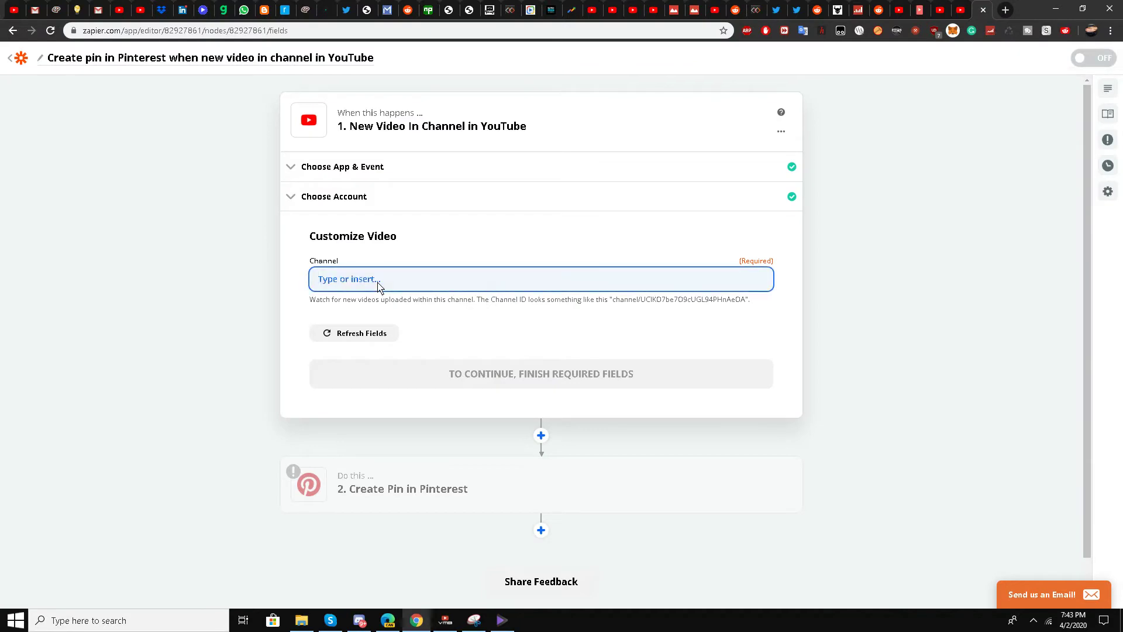
{"action": "key", "text": "ctrl+v"}
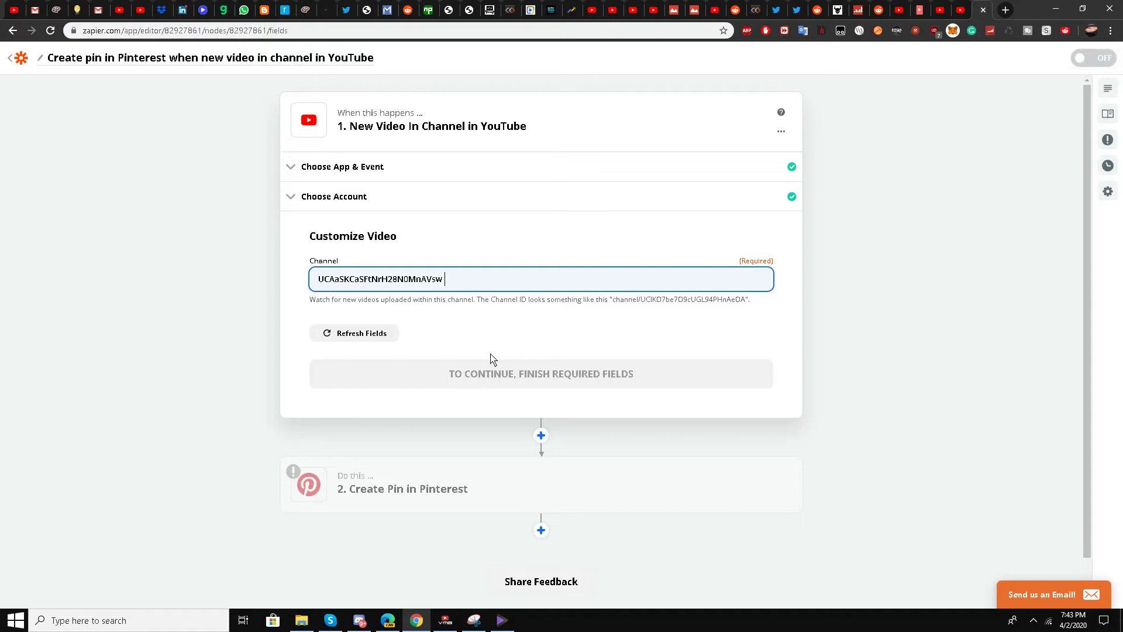
{"action": "left_click", "coordinate": [359, 332]}
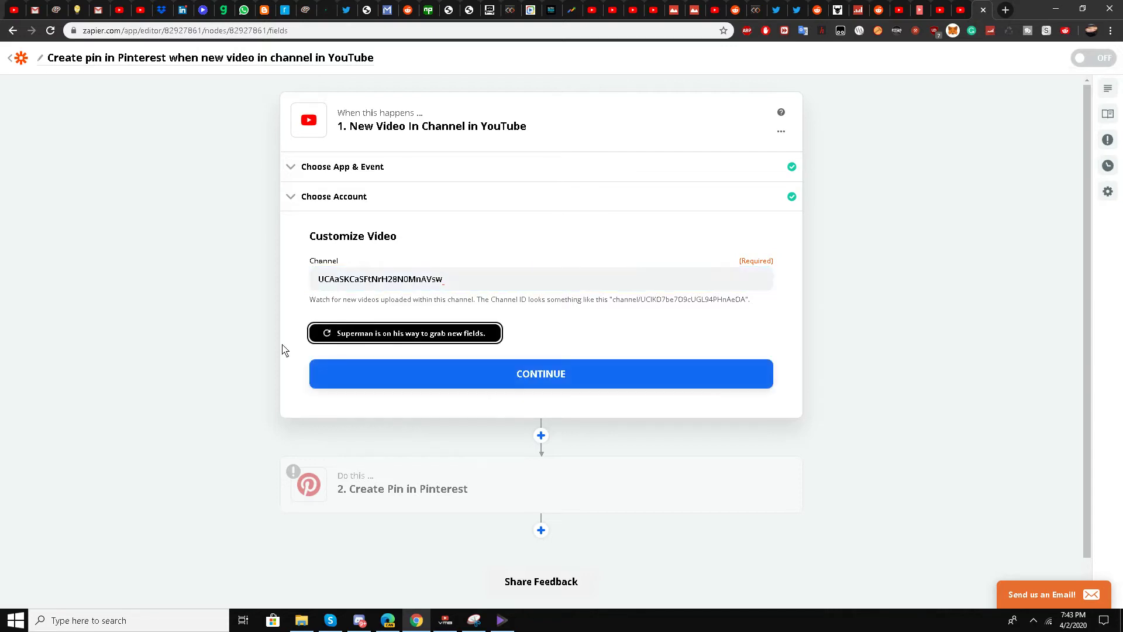
{"action": "left_click", "coordinate": [466, 373]}
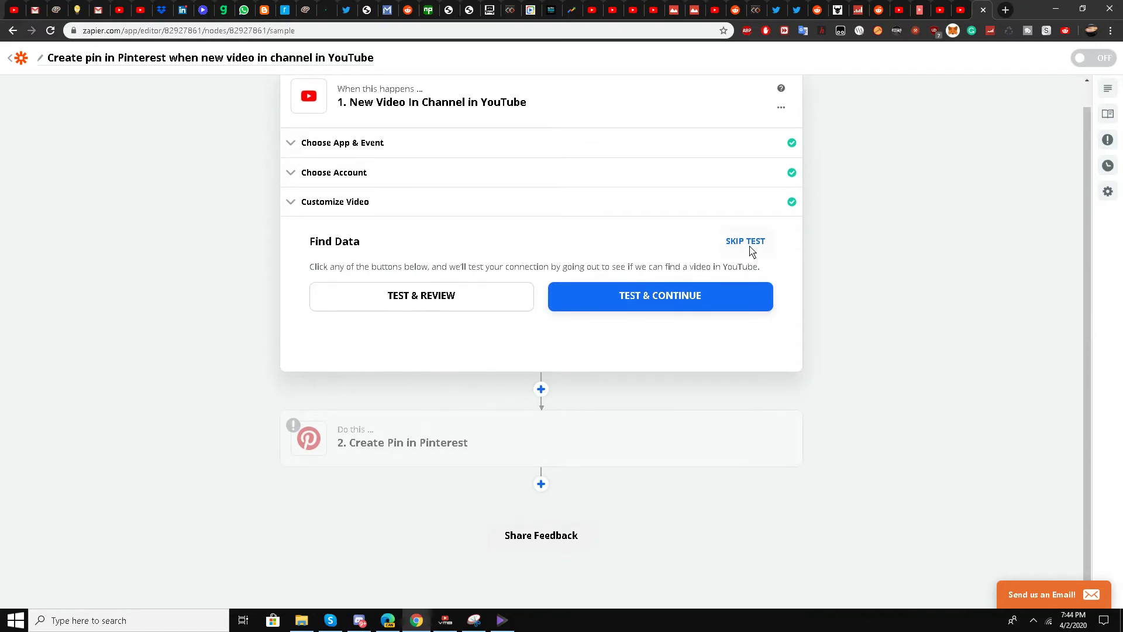
- Skip the trigger test and authorise a new Pinterest account for the Create Pin step
{"action": "left_click", "coordinate": [745, 242]}
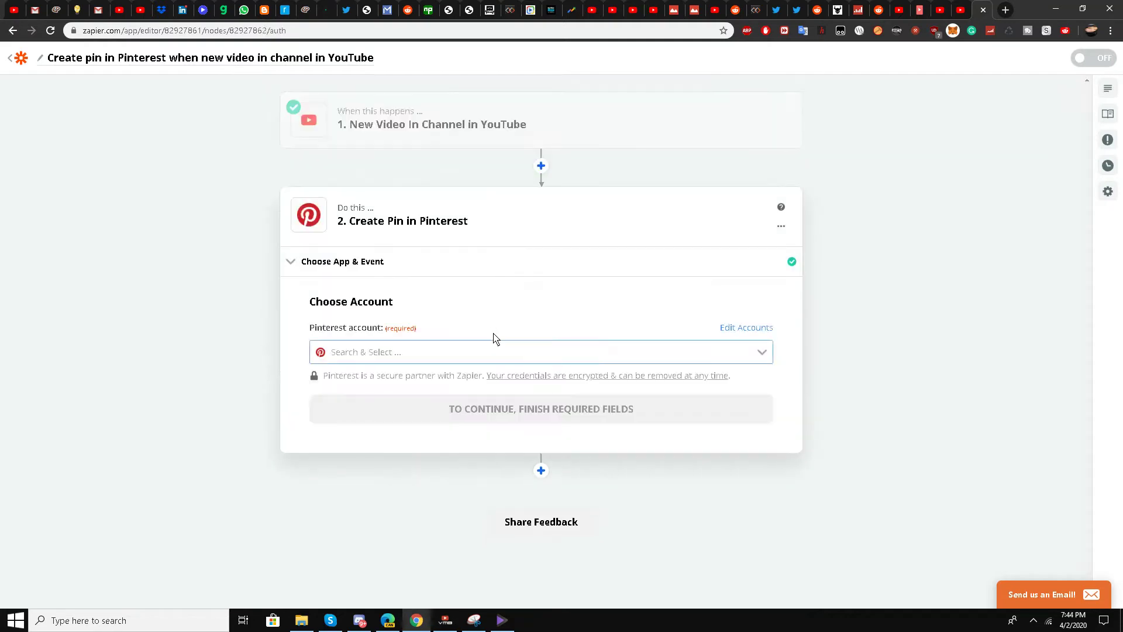
{"action": "left_click", "coordinate": [407, 355]}
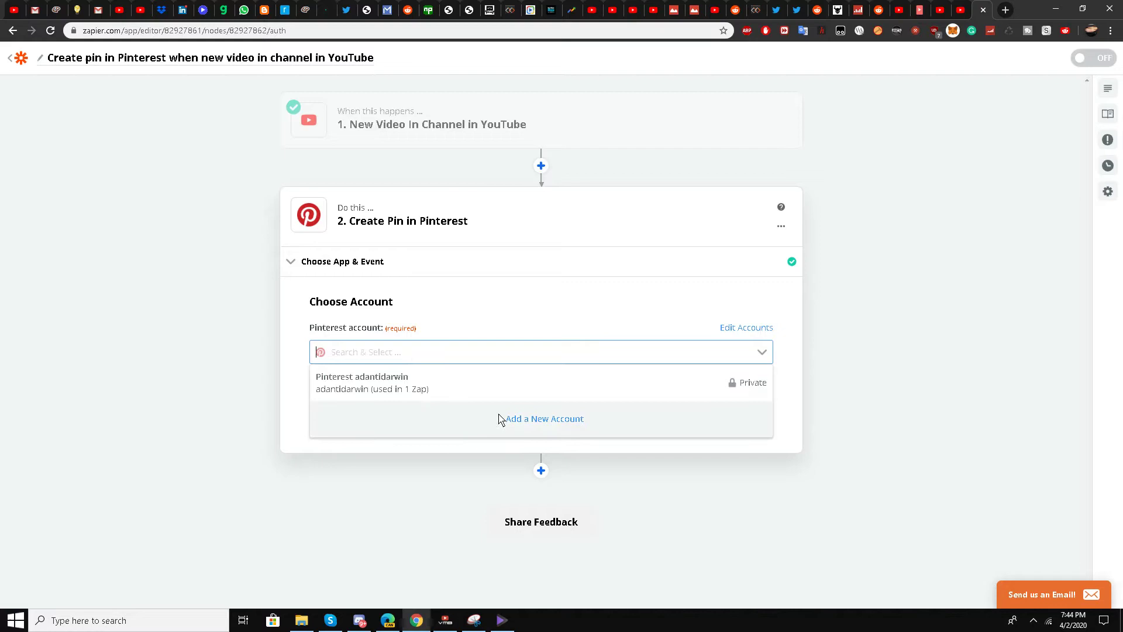
{"action": "left_click", "coordinate": [522, 427]}
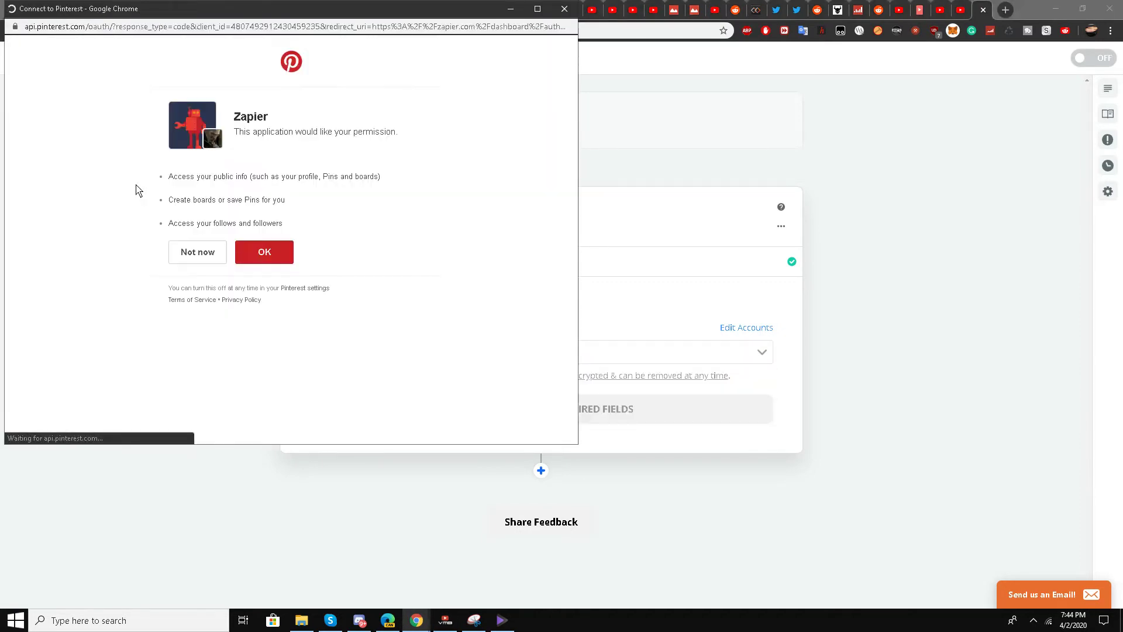
{"action": "left_click", "coordinate": [262, 264]}
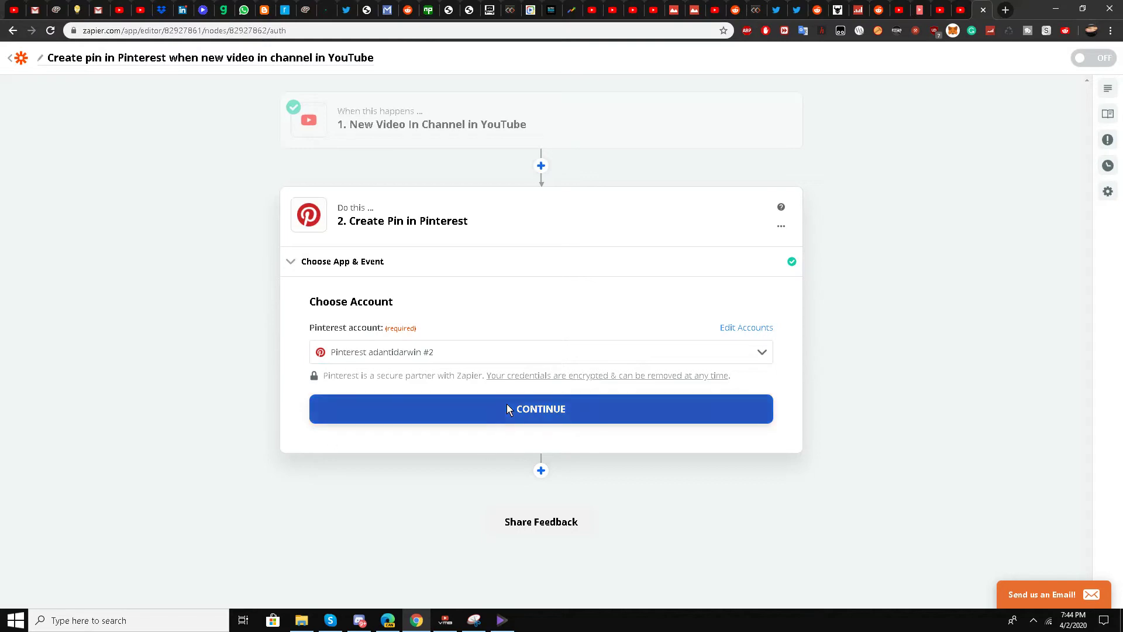
{"action": "left_click", "coordinate": [506, 408]}
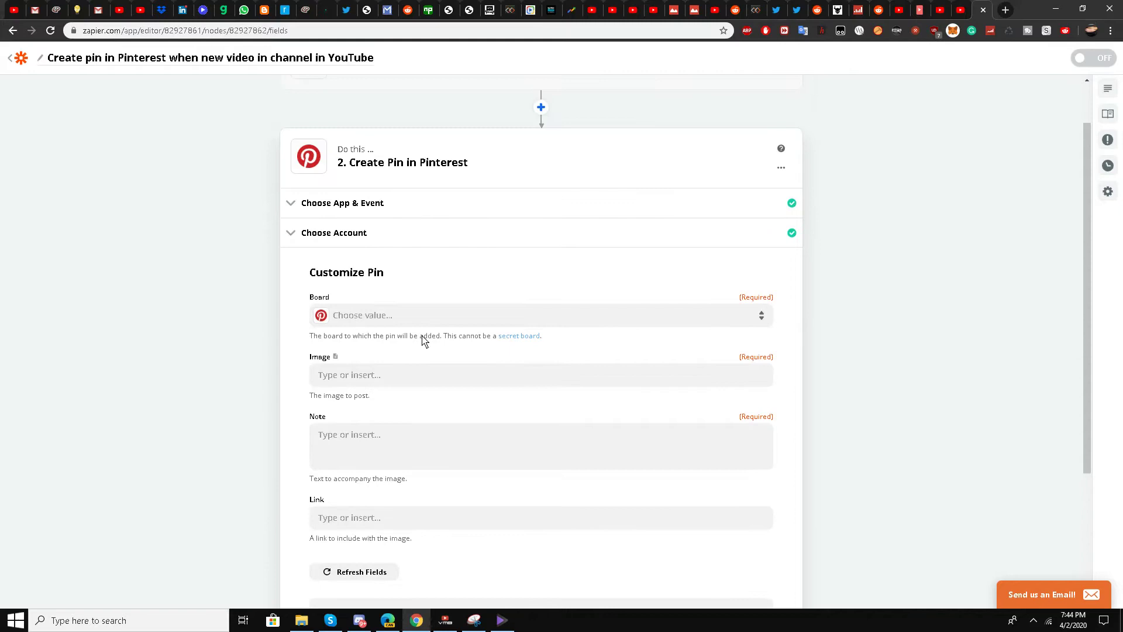
- Choose the youtube channel board and map Thumbnails High URL into Image
{"action": "left_click", "coordinate": [420, 322]}
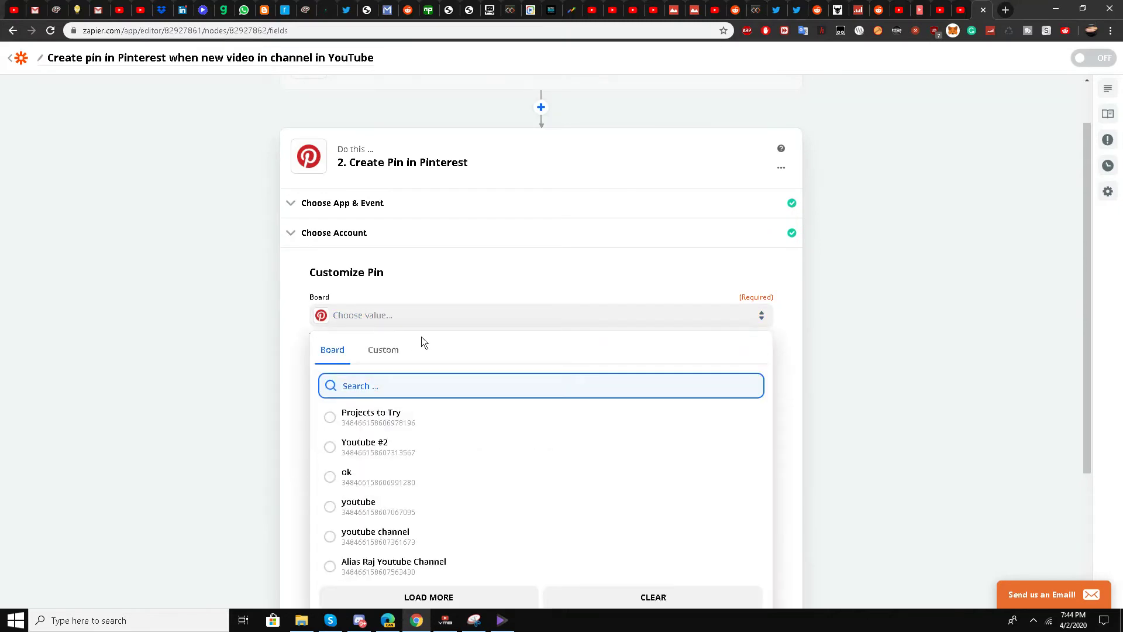
{"action": "scroll", "coordinate": [373, 445], "scroll_direction": "down", "scroll_amount": 1}
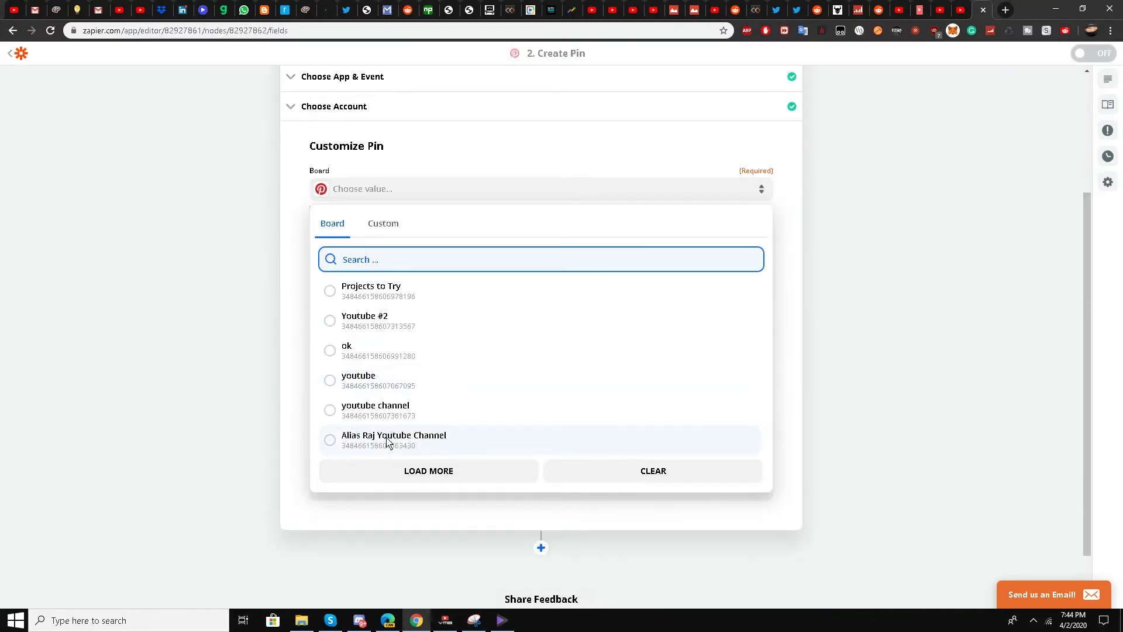
{"action": "scroll", "coordinate": [388, 445], "scroll_direction": "down", "scroll_amount": 1}
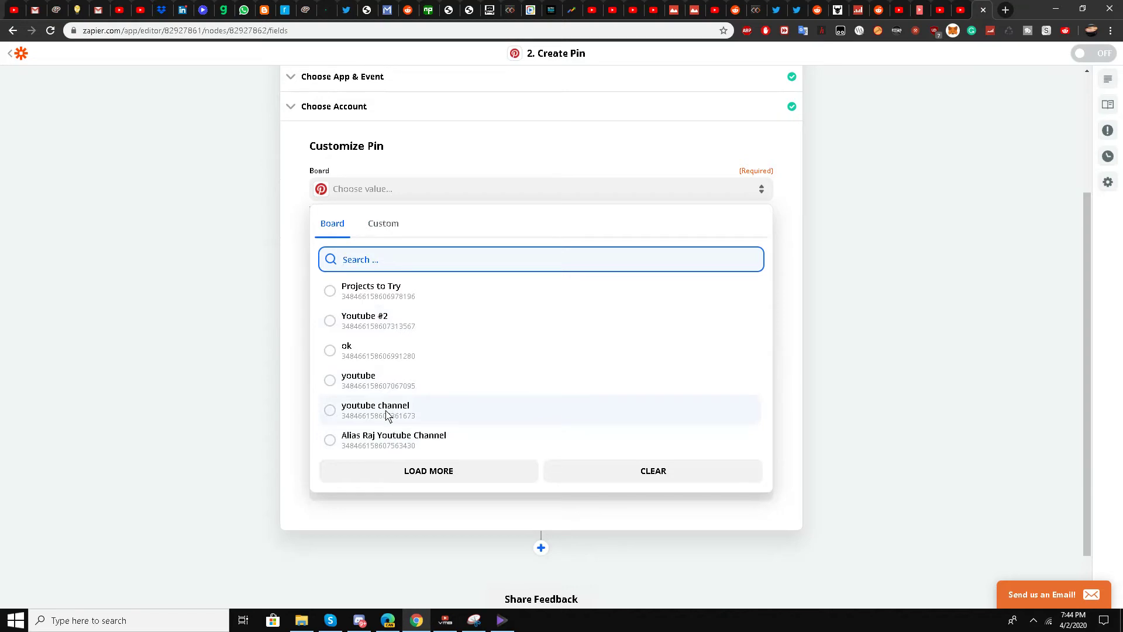
{"action": "left_click", "coordinate": [386, 415]}
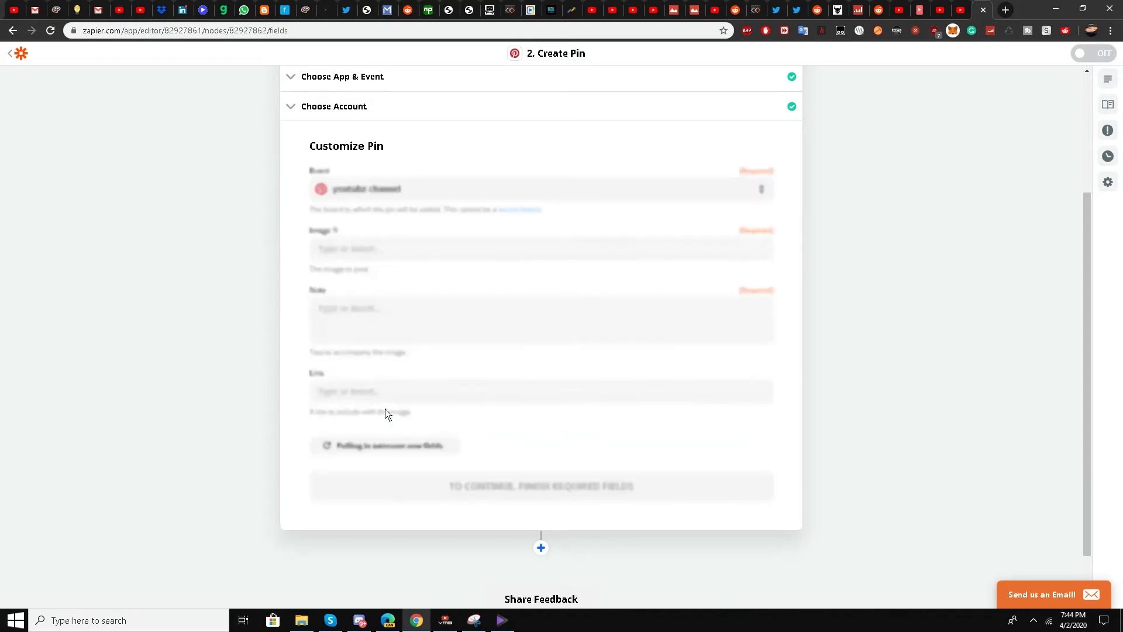
{"action": "left_click", "coordinate": [414, 256]}
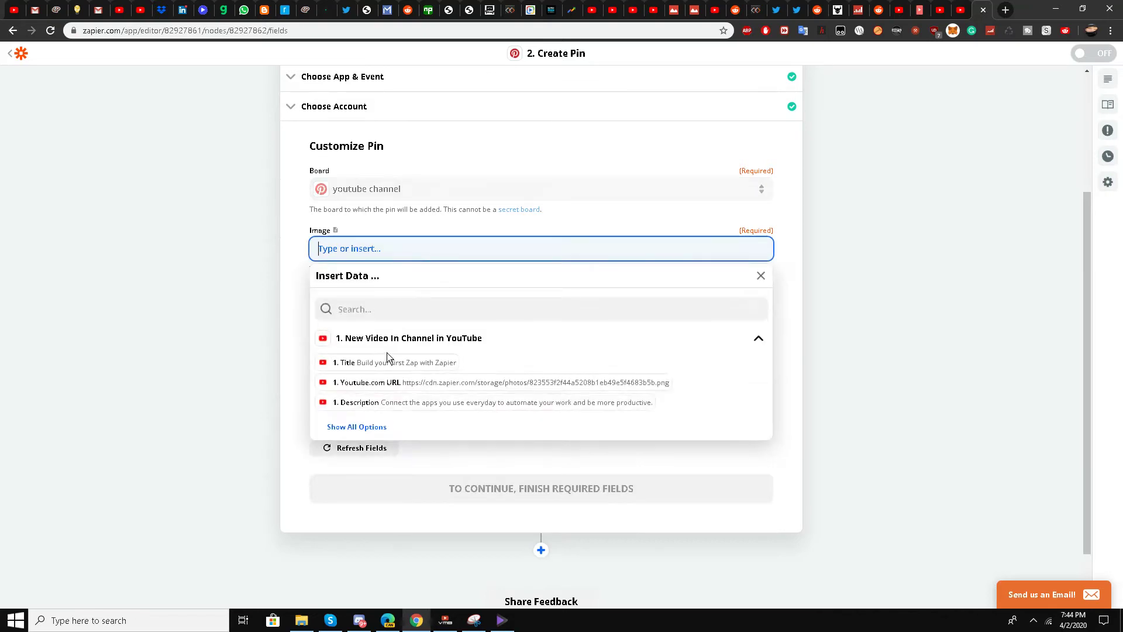
{"action": "scroll", "coordinate": [388, 360], "scroll_direction": "down", "scroll_amount": 1}
{"action": "left_click", "coordinate": [374, 369]}
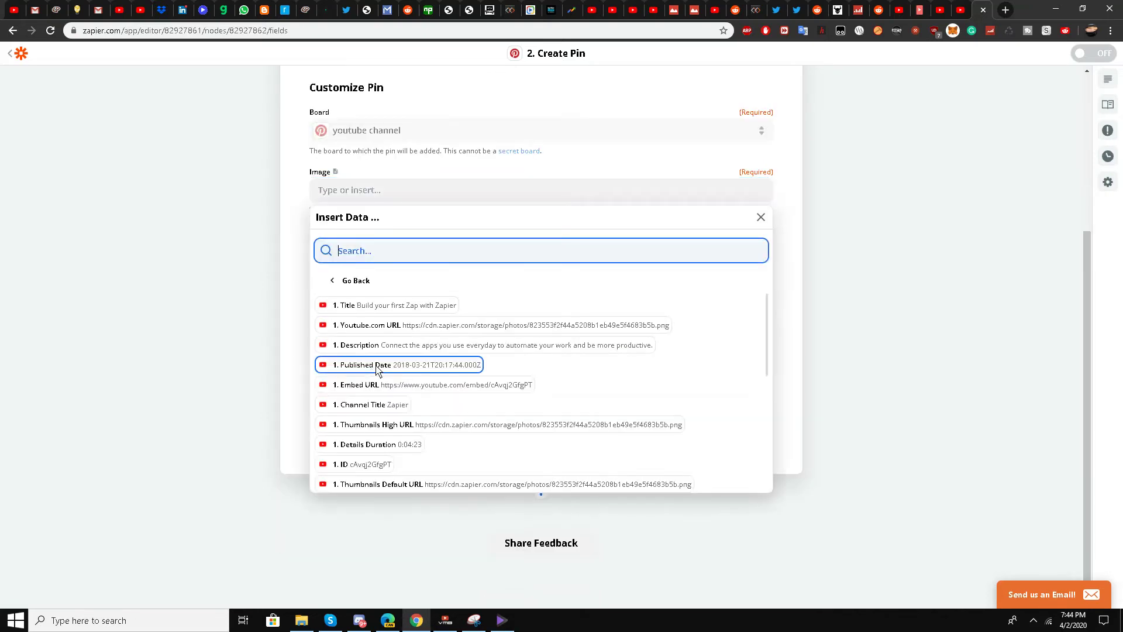
{"action": "scroll", "coordinate": [380, 365], "scroll_direction": "down", "scroll_amount": 1}
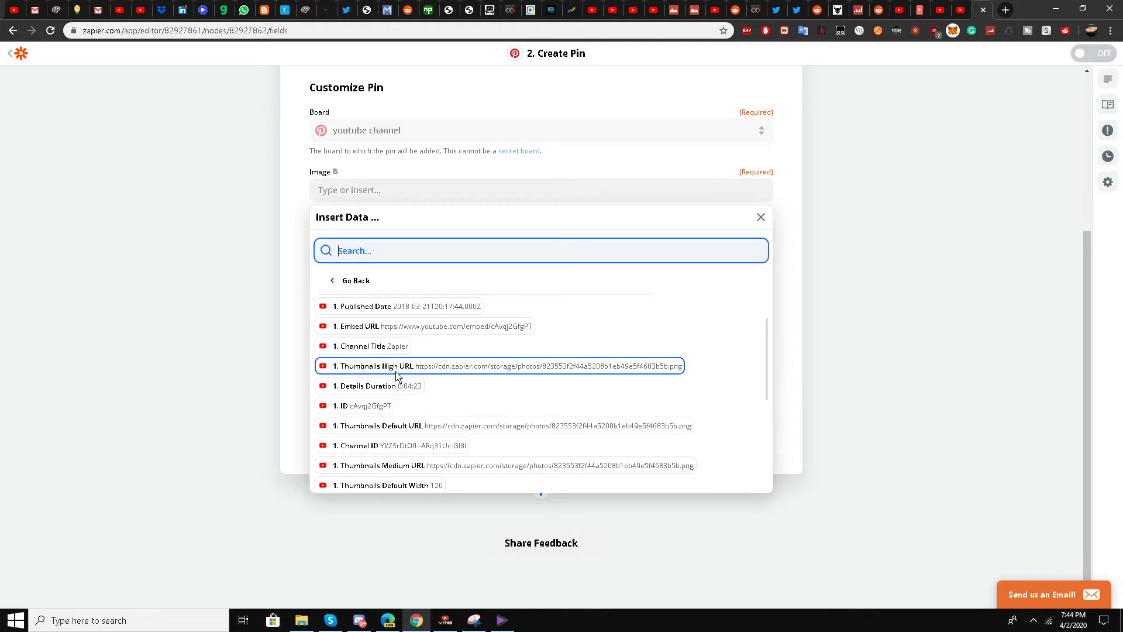
{"action": "left_click", "coordinate": [397, 377]}
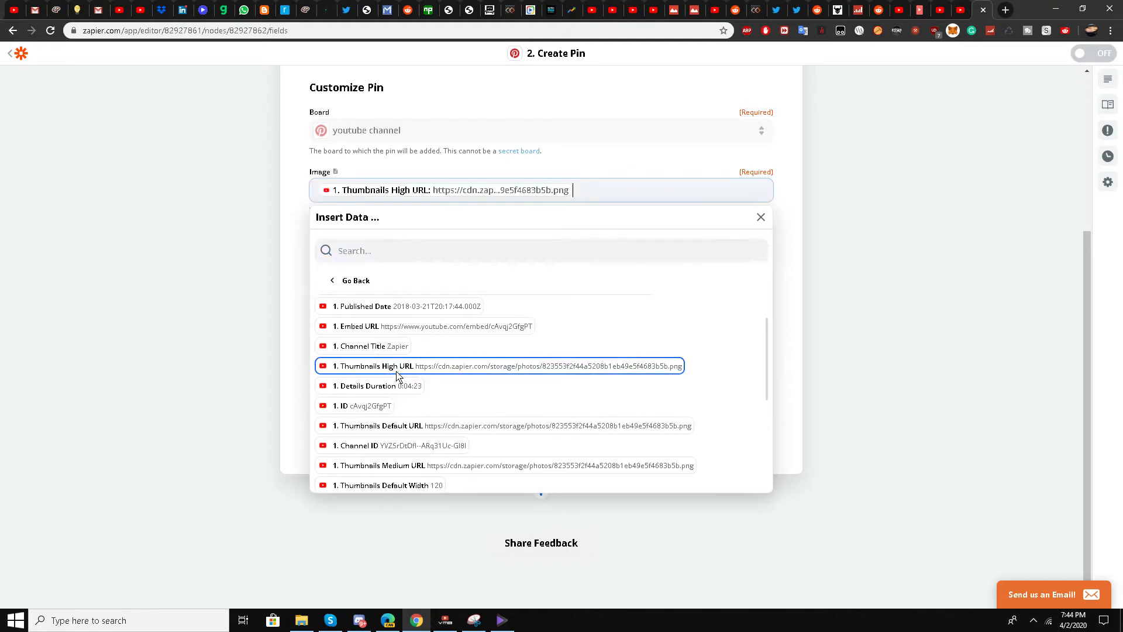
{"action": "left_click", "coordinate": [219, 382]}
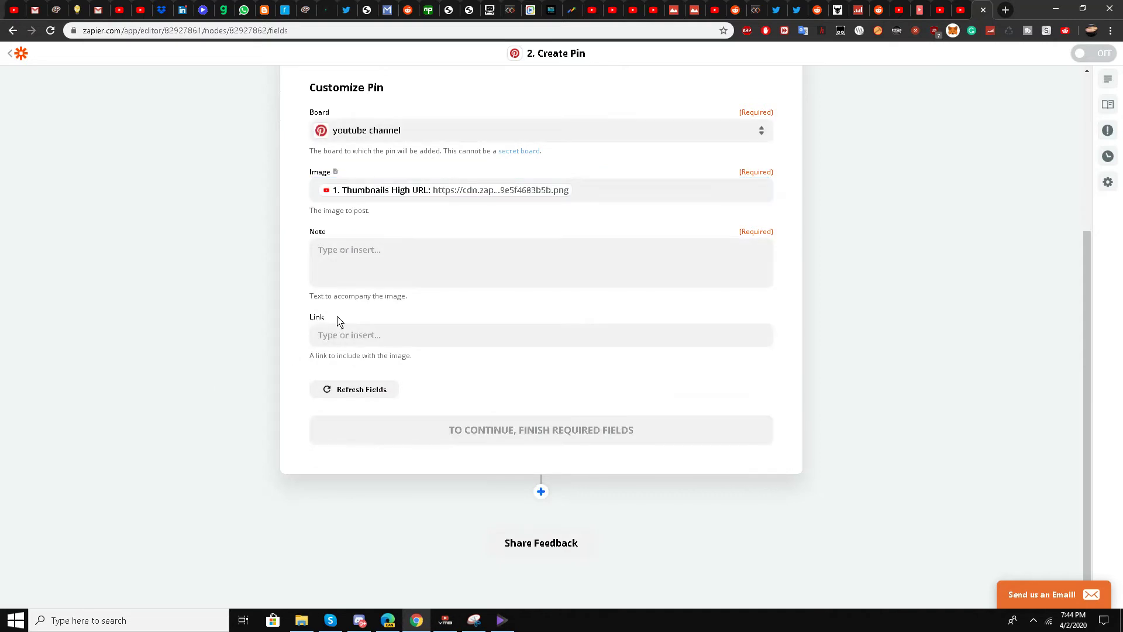
- Map the video Description into Note and Youtube.com URL into Link
{"action": "left_click", "coordinate": [375, 267]}
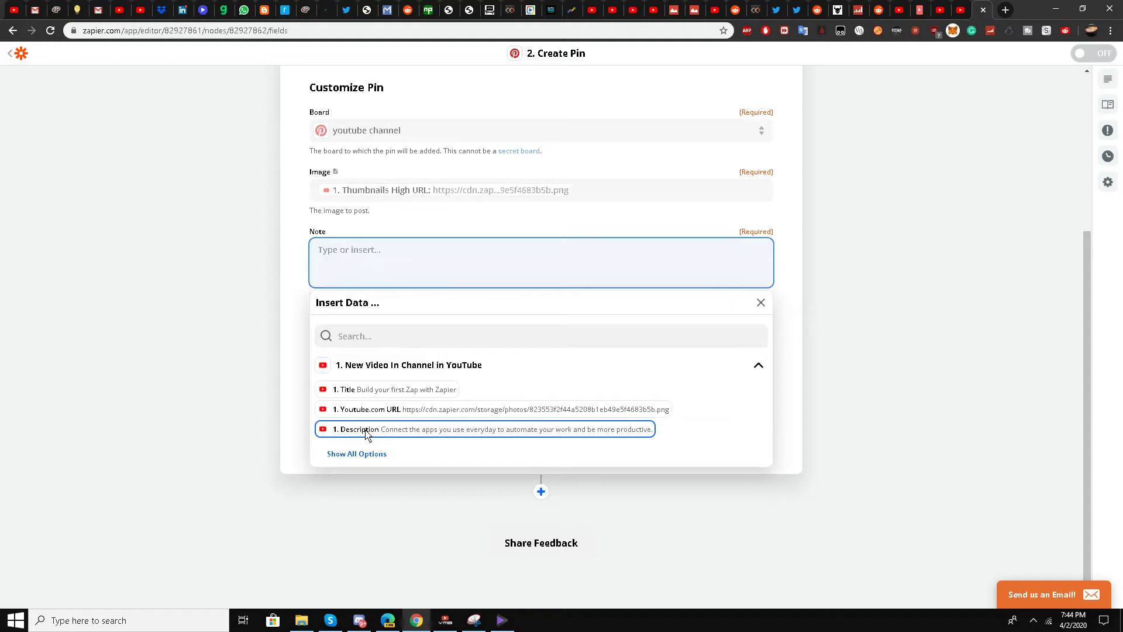
{"action": "left_click", "coordinate": [367, 432]}
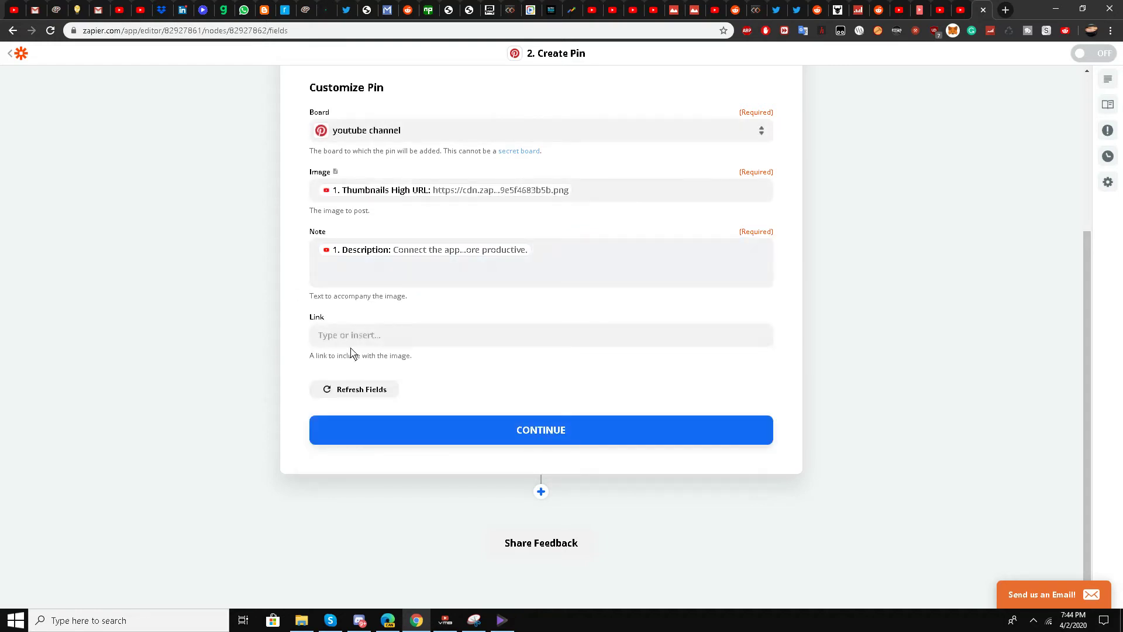
{"action": "left_click", "coordinate": [367, 342]}
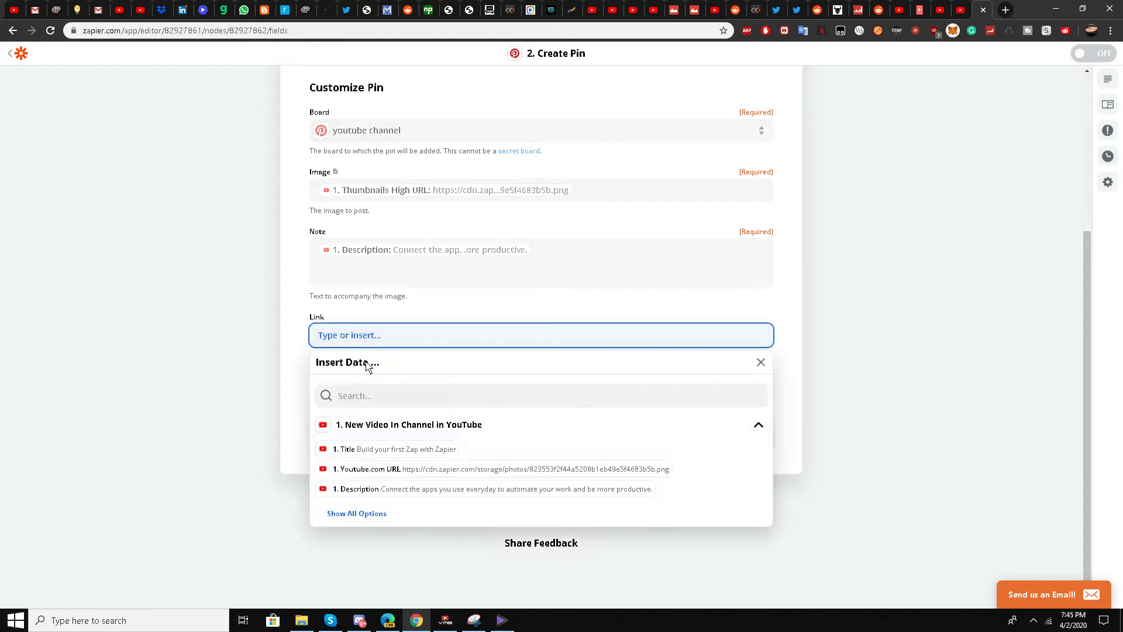
{"action": "left_click", "coordinate": [377, 478]}
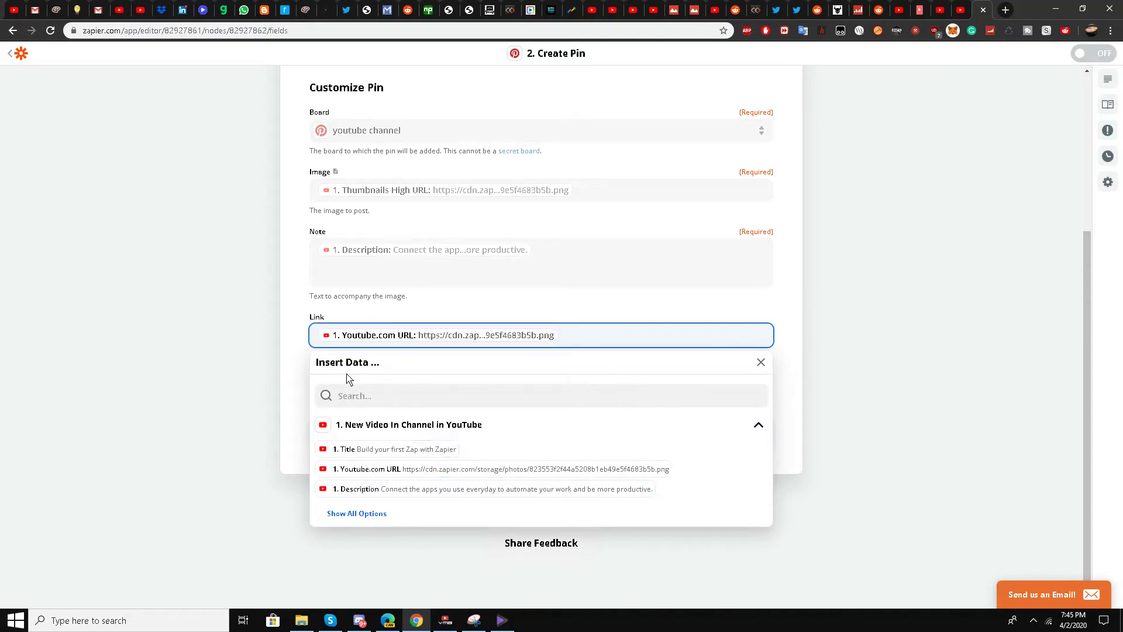
{"action": "left_click", "coordinate": [86, 358]}
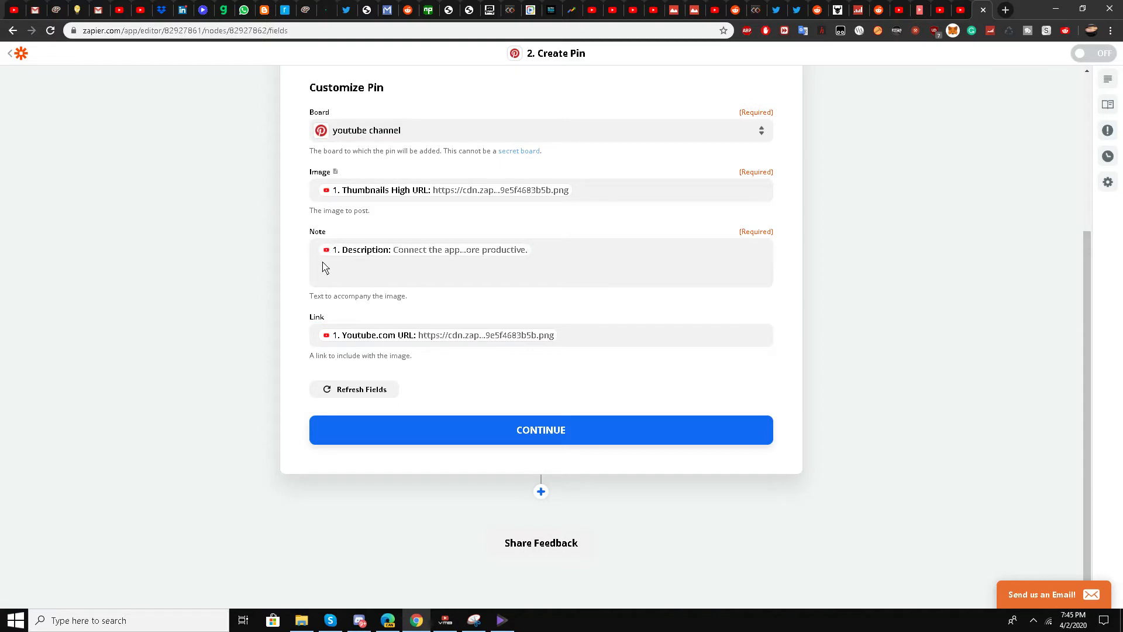
- Send a test pin to Pinterest, which fails because the image is too small
{"action": "left_click", "coordinate": [470, 422]}
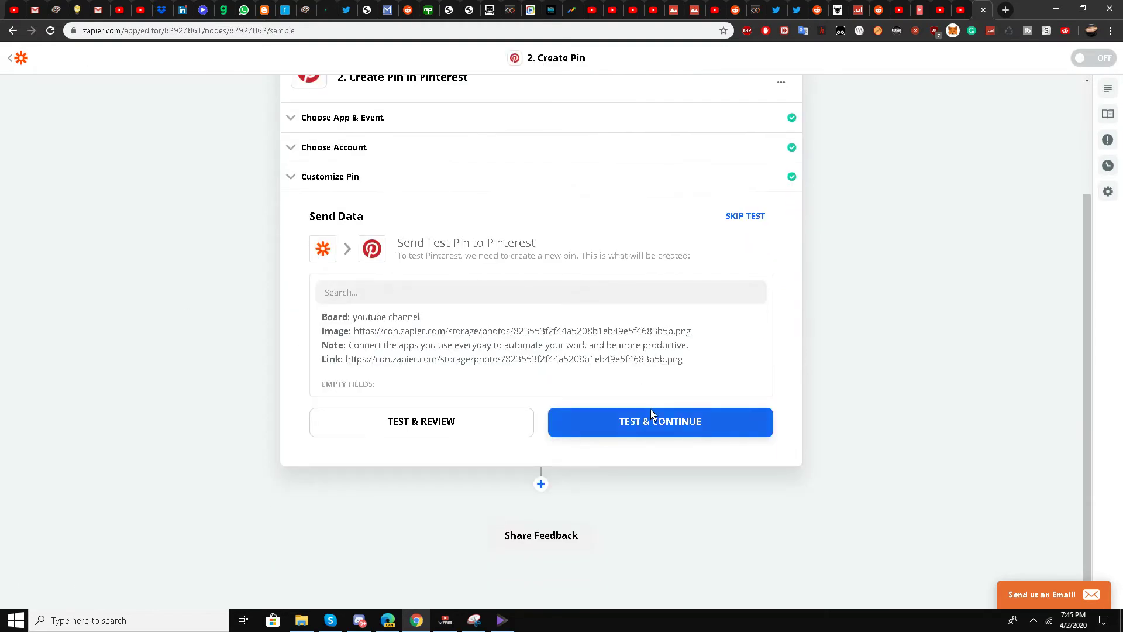
{"action": "left_click", "coordinate": [661, 426]}
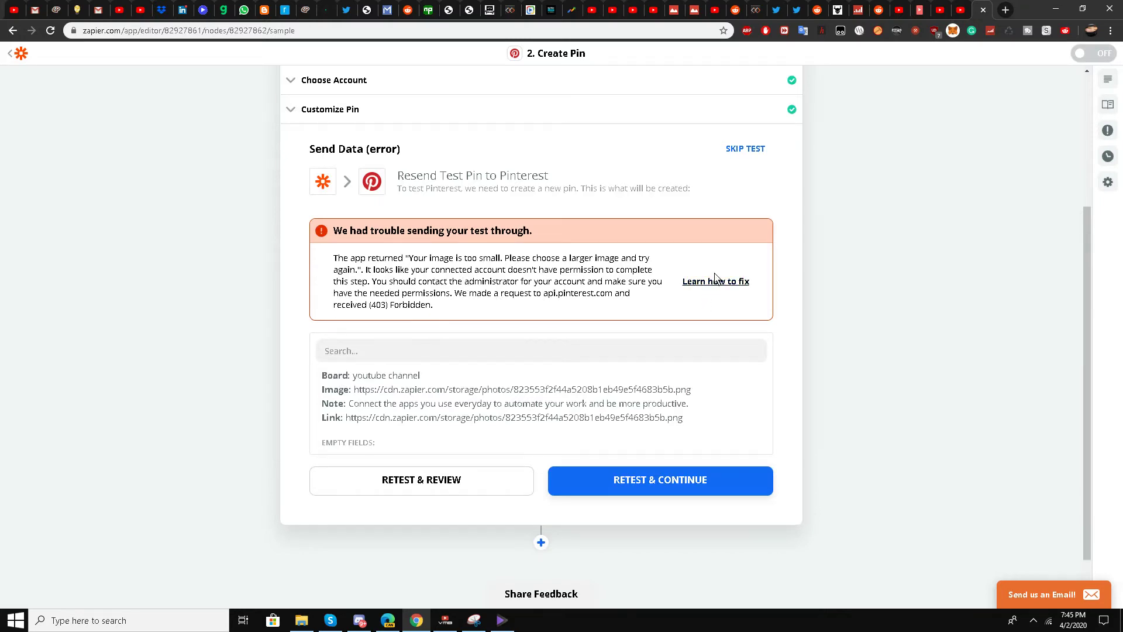
{"action": "scroll", "coordinate": [448, 290], "scroll_direction": "up", "scroll_amount": 2}
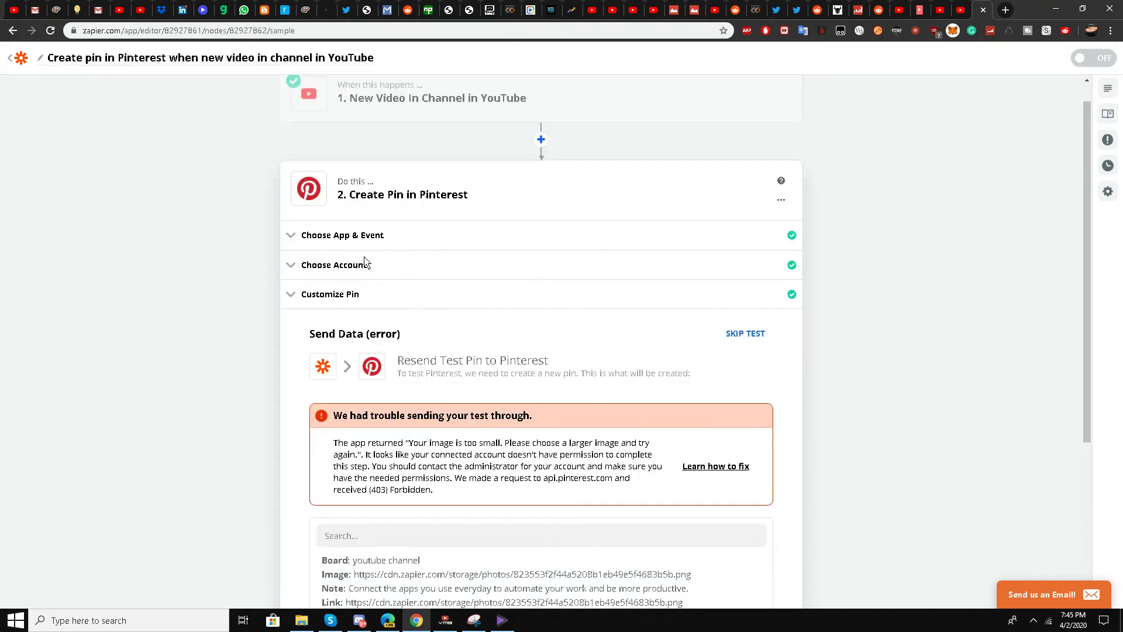
- Clear the Image mapping and re-insert 1. Thumbnails High URL
{"action": "left_click", "coordinate": [360, 294]}
{"action": "scroll", "coordinate": [219, 316], "scroll_direction": "down", "scroll_amount": 2}
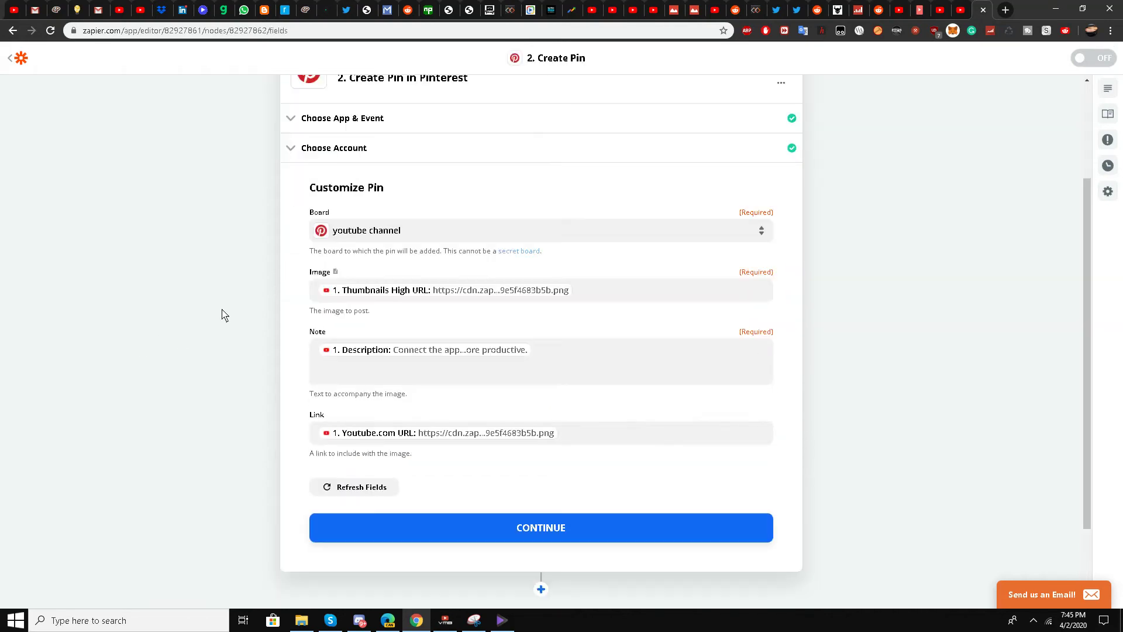
{"action": "left_click", "coordinate": [395, 299]}
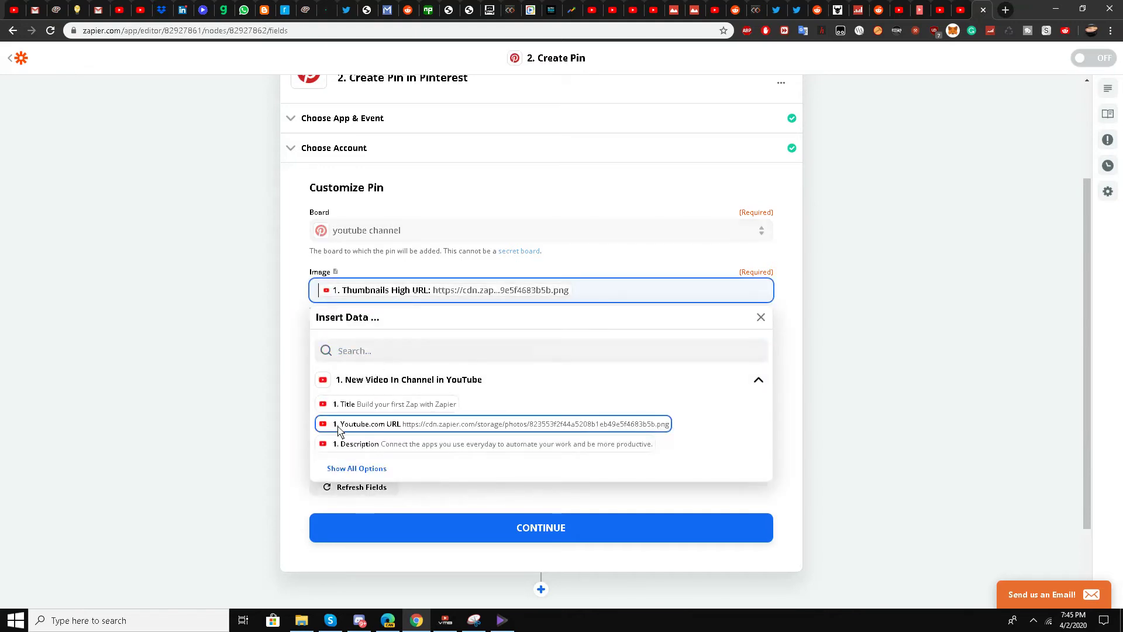
{"action": "scroll", "coordinate": [338, 429], "scroll_direction": "down", "scroll_amount": 2}
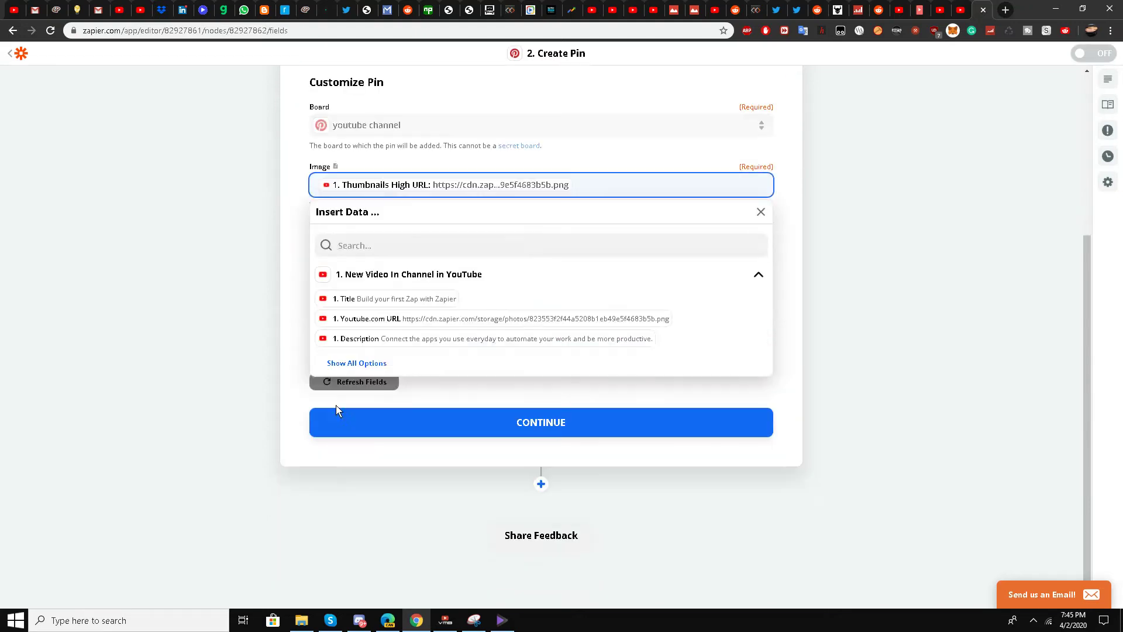
{"action": "left_click", "coordinate": [358, 364]}
{"action": "scroll", "coordinate": [369, 376], "scroll_direction": "down", "scroll_amount": 1}
{"action": "scroll", "coordinate": [432, 369], "scroll_direction": "down", "scroll_amount": 1}
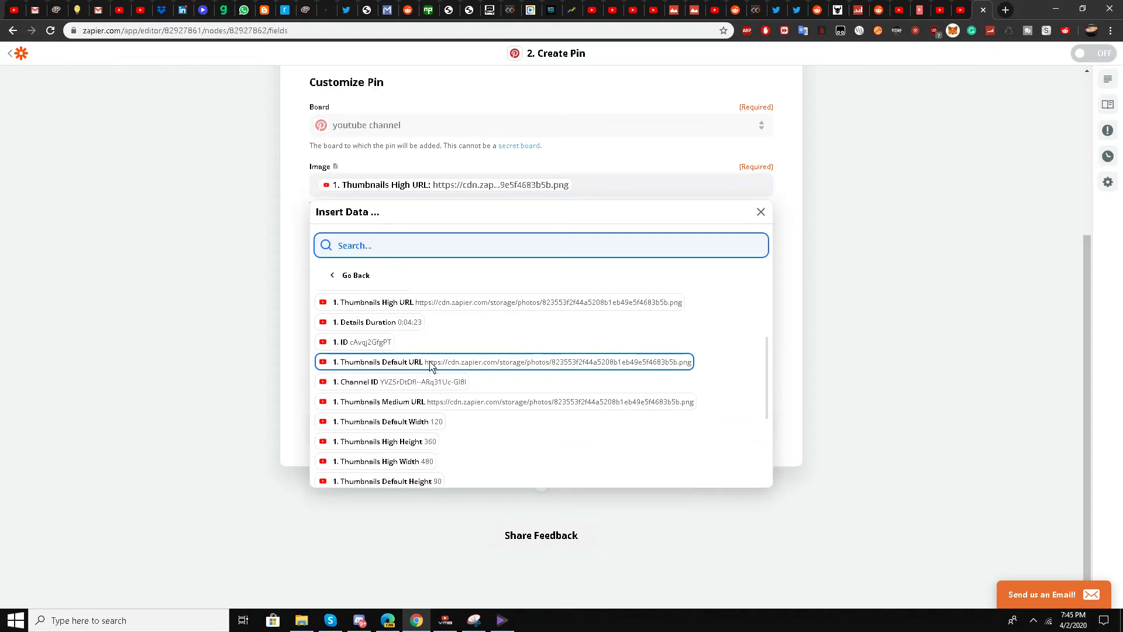
{"action": "scroll", "coordinate": [392, 367], "scroll_direction": "down", "scroll_amount": 1}
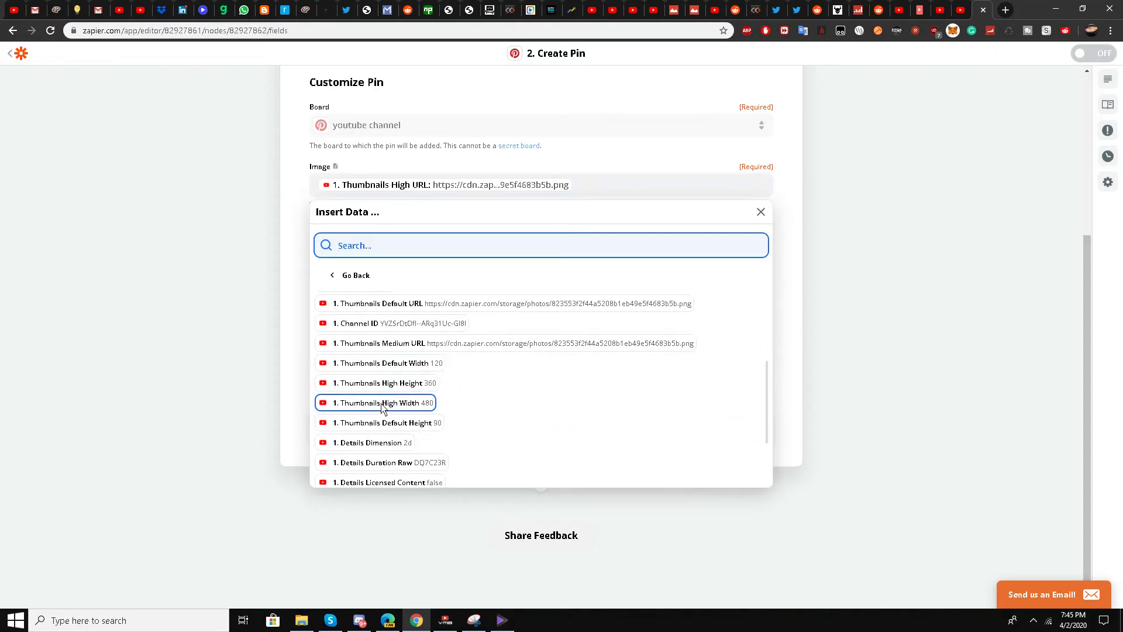
{"action": "scroll", "coordinate": [382, 406], "scroll_direction": "down", "scroll_amount": 2}
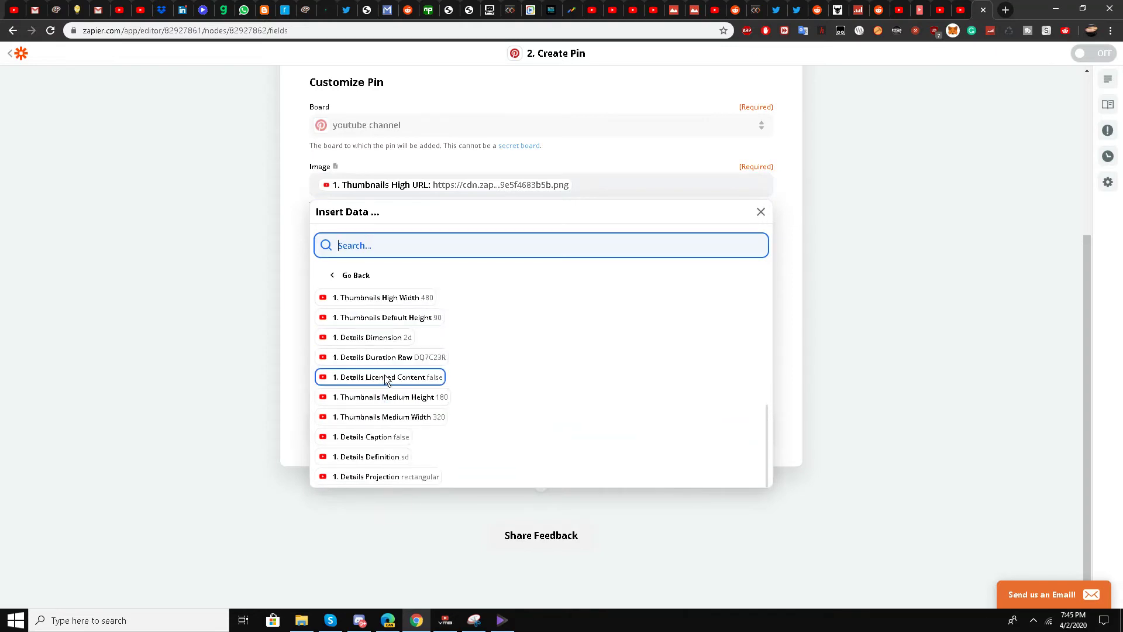
{"action": "scroll", "coordinate": [387, 380], "scroll_direction": "up", "scroll_amount": 2}
{"action": "scroll", "coordinate": [387, 379], "scroll_direction": "up", "scroll_amount": 1}
{"action": "scroll", "coordinate": [387, 379], "scroll_direction": "up", "scroll_amount": 2}
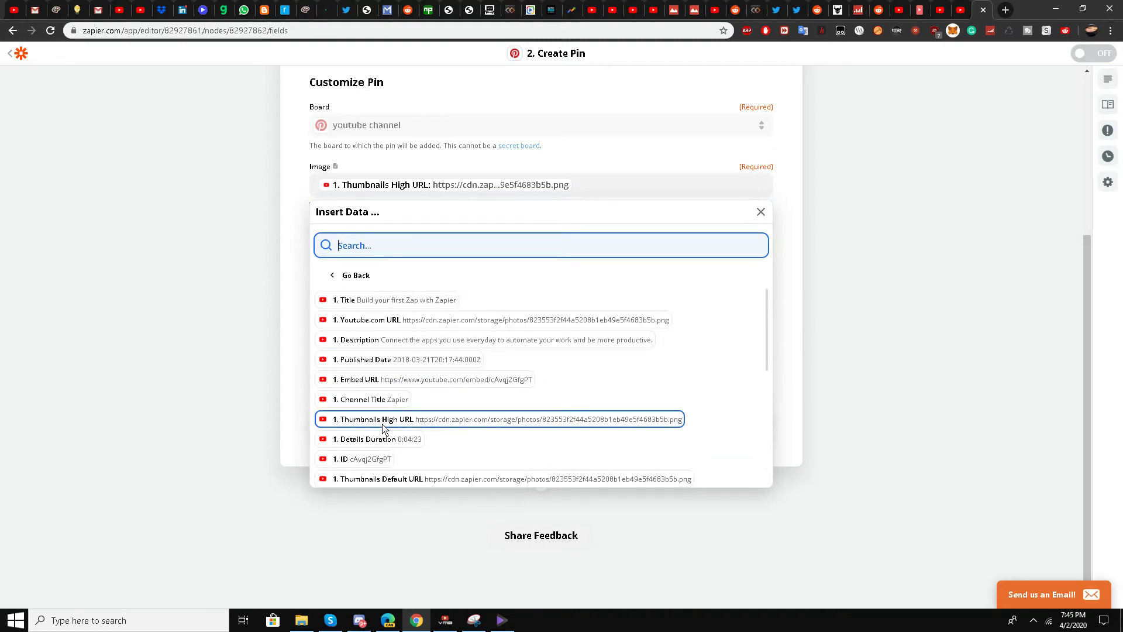
{"action": "scroll", "coordinate": [383, 420], "scroll_direction": "down", "scroll_amount": 1}
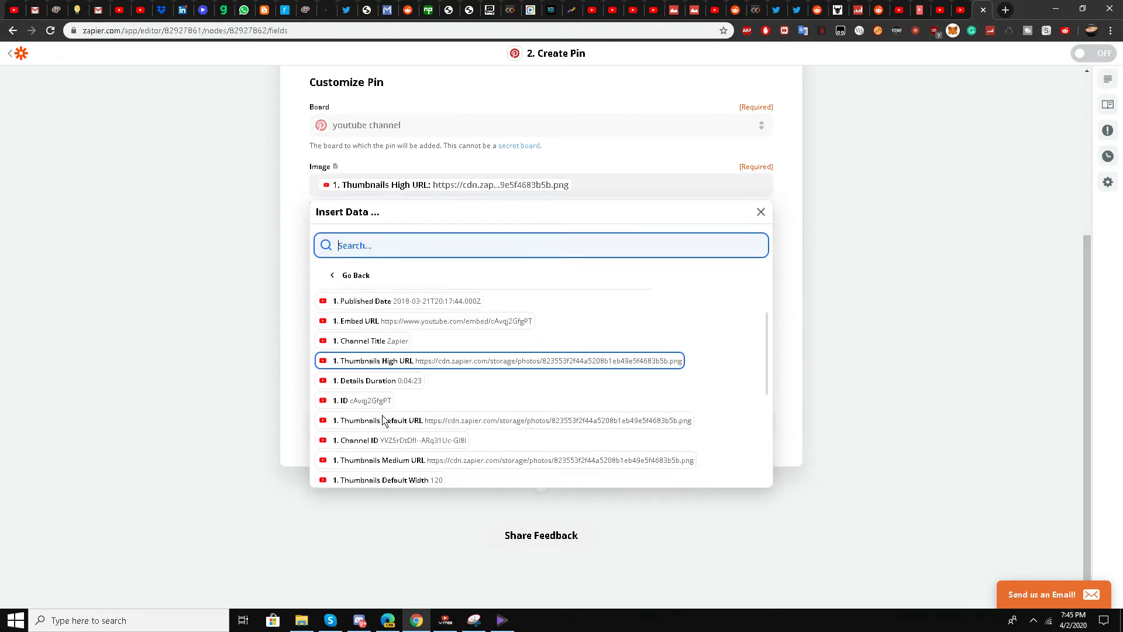
{"action": "left_click", "coordinate": [377, 371]}
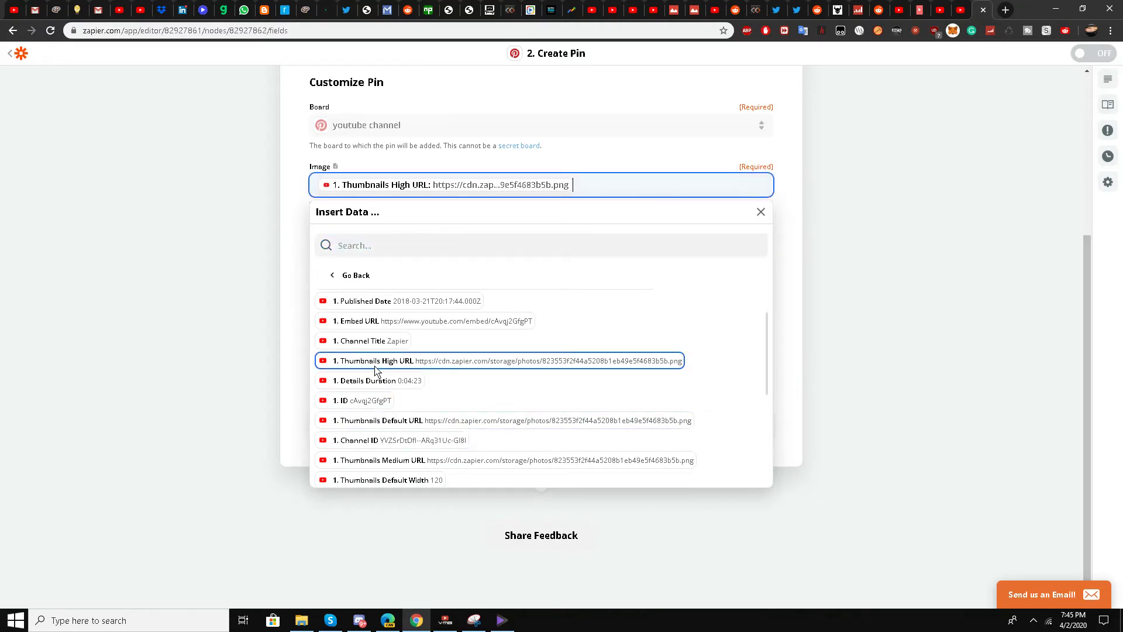
{"action": "key", "text": "BackSpace"}
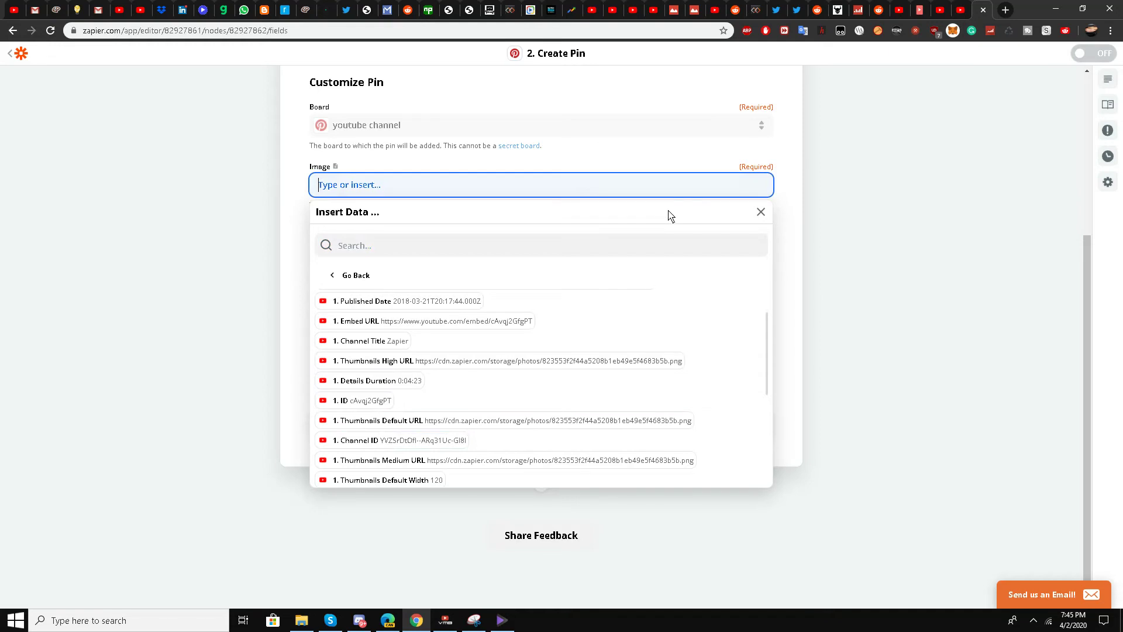
{"action": "left_click", "coordinate": [401, 360]}
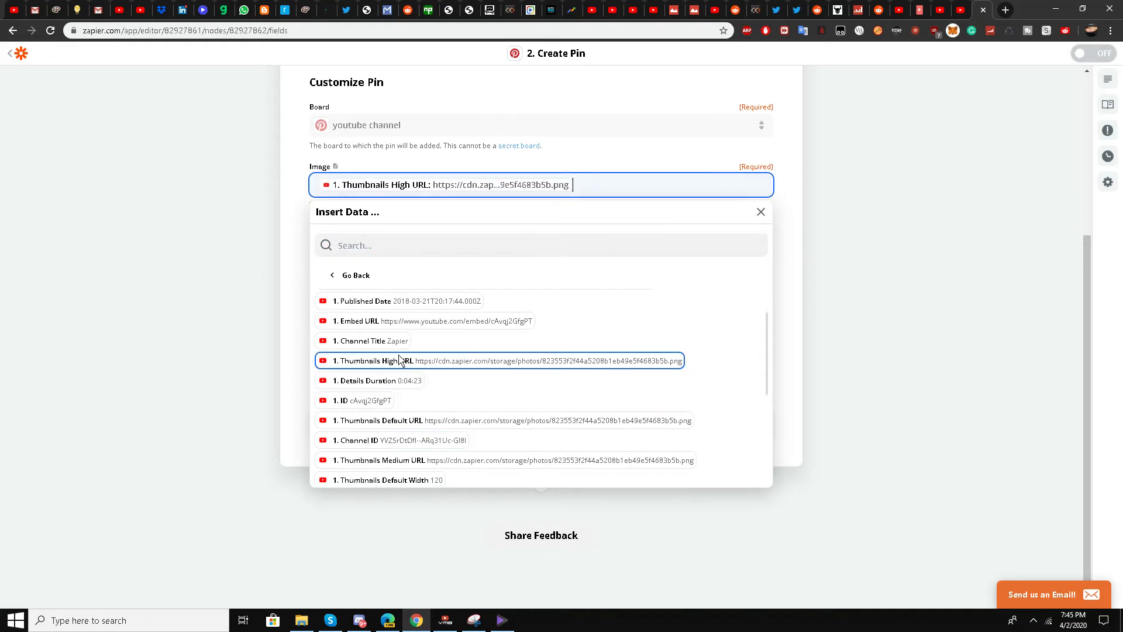
{"action": "left_click", "coordinate": [5, 338]}
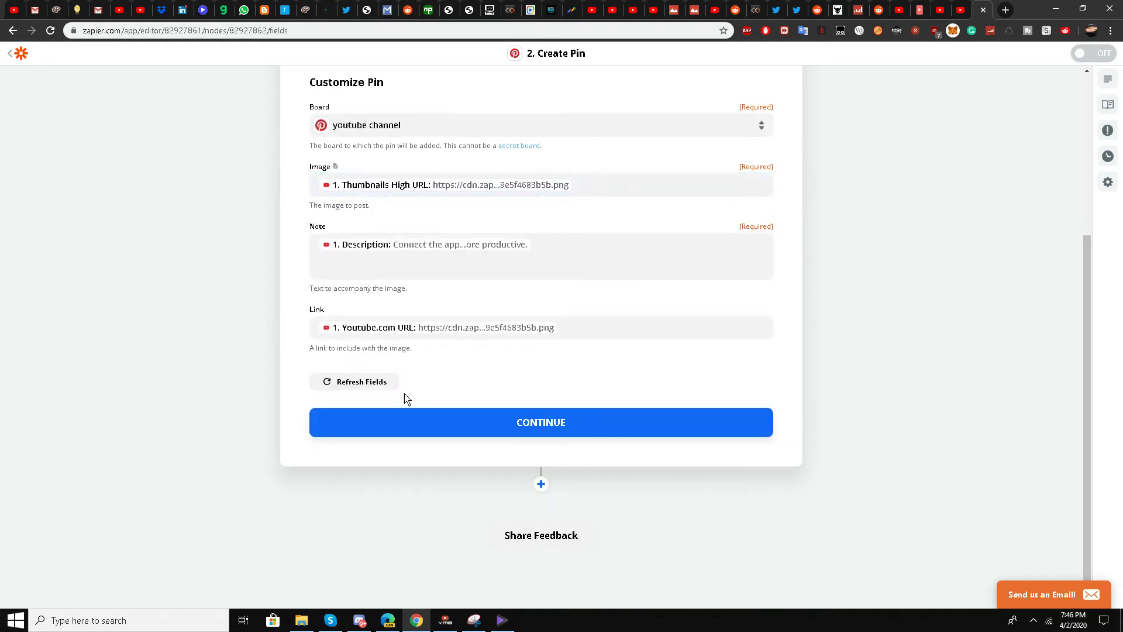
- Save the pin settings and resend the test pin, which fails again
{"action": "left_click", "coordinate": [429, 421]}
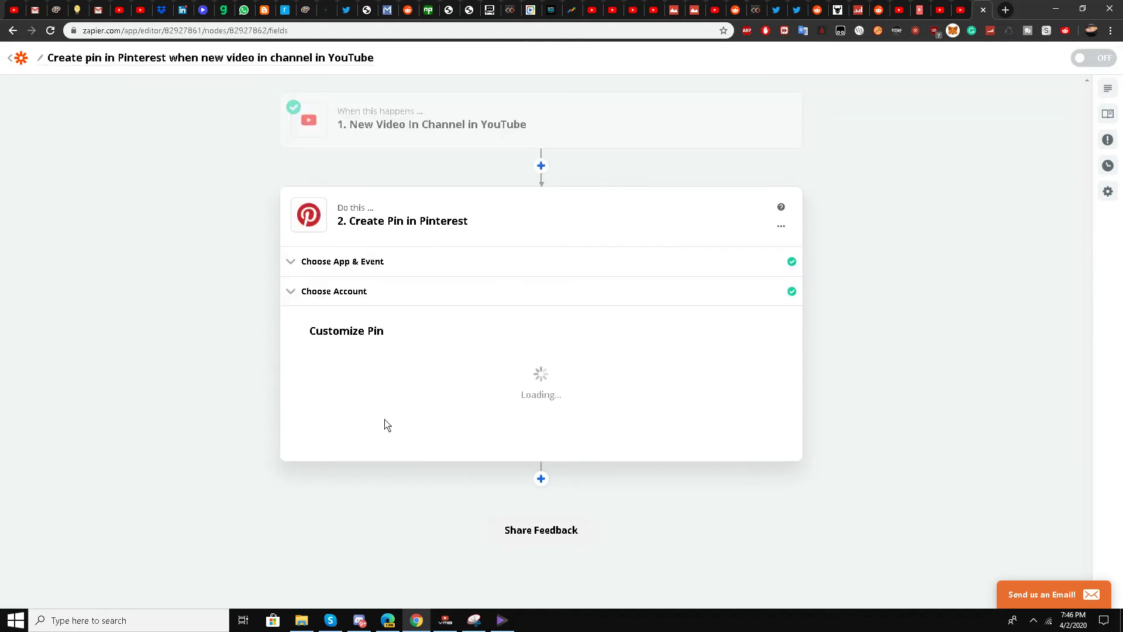
{"action": "scroll", "coordinate": [445, 392], "scroll_direction": "down", "scroll_amount": 2}
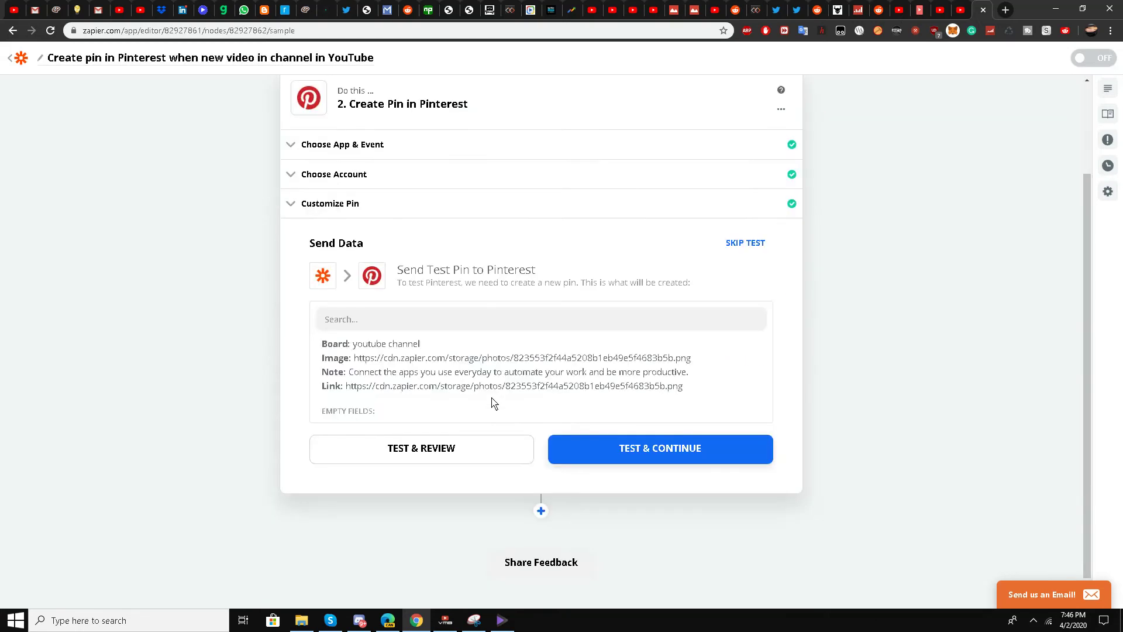
{"action": "left_click", "coordinate": [591, 457]}
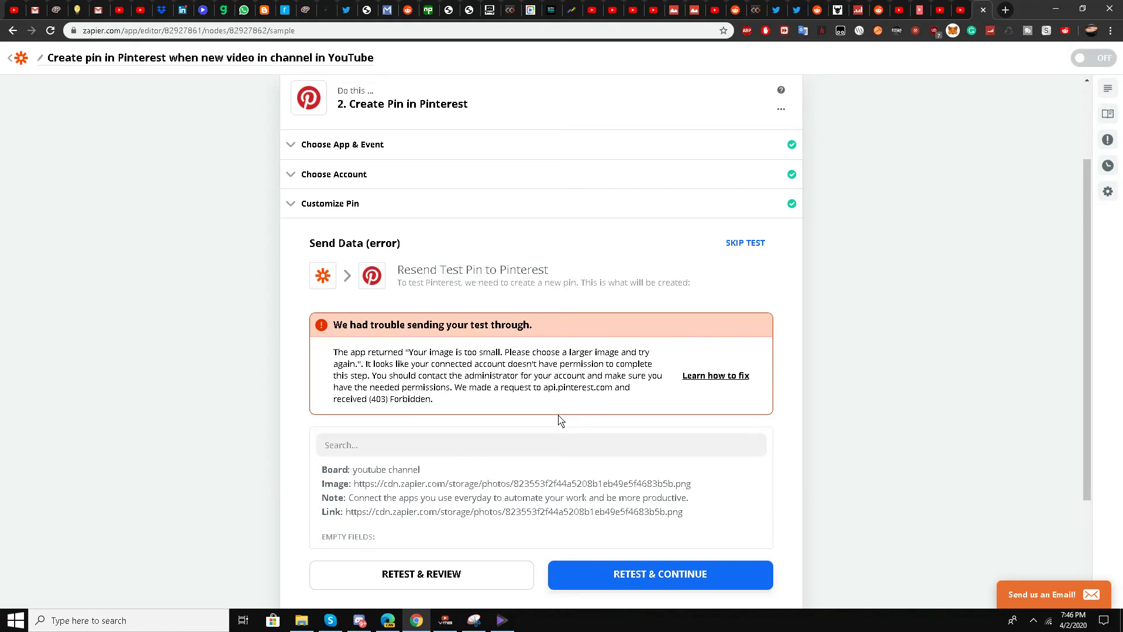
{"action": "scroll", "coordinate": [490, 402], "scroll_direction": "down", "scroll_amount": 1}
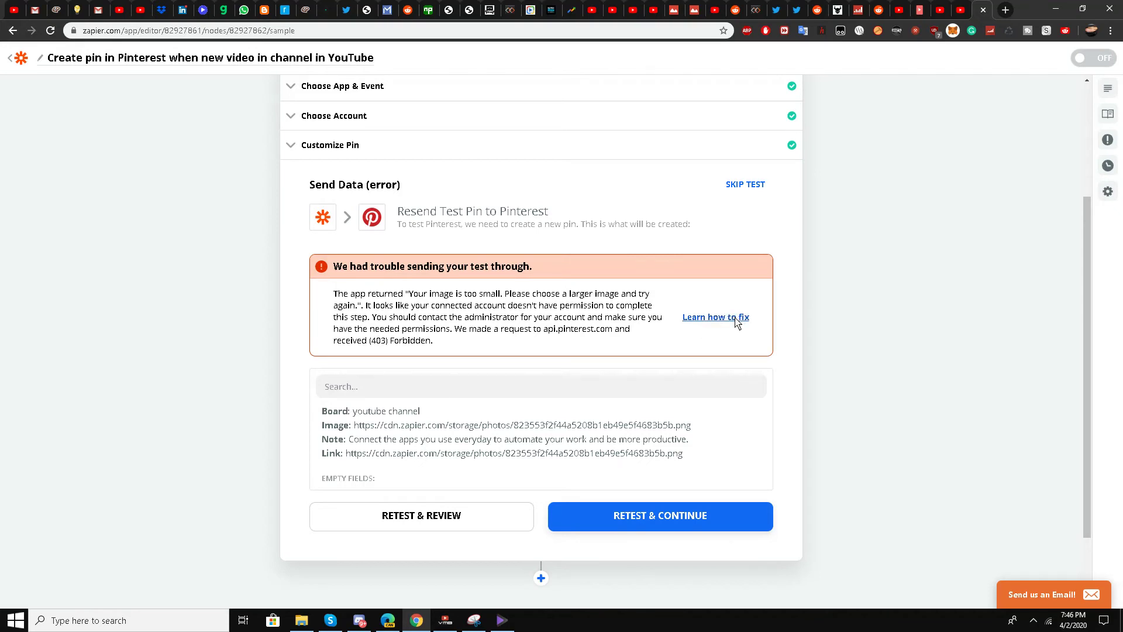
{"action": "scroll", "coordinate": [421, 279], "scroll_direction": "up", "scroll_amount": 1}
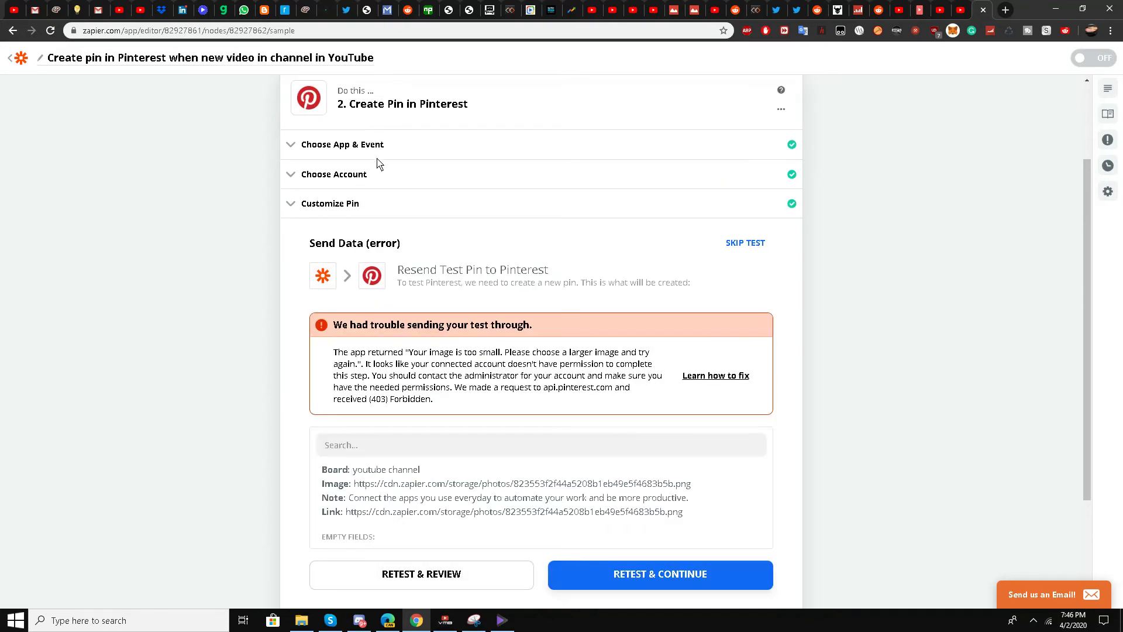
- Swap the Image mapping from Thumbnails High URL to Thumbnails Default URL and save
{"action": "left_click", "coordinate": [377, 210]}
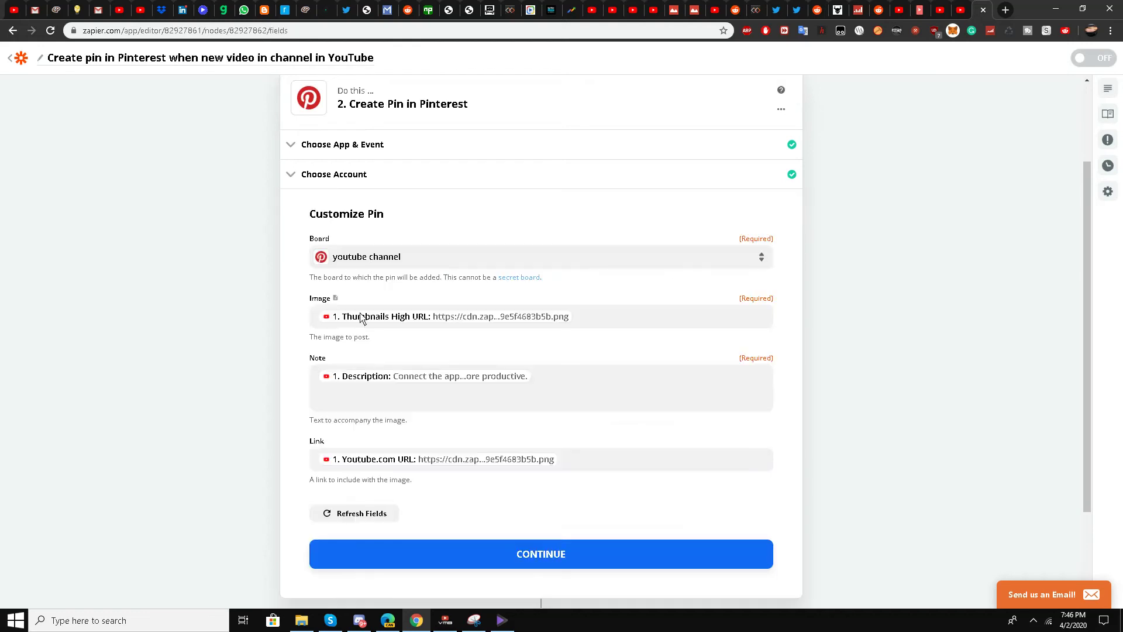
{"action": "left_click", "coordinate": [609, 324]}
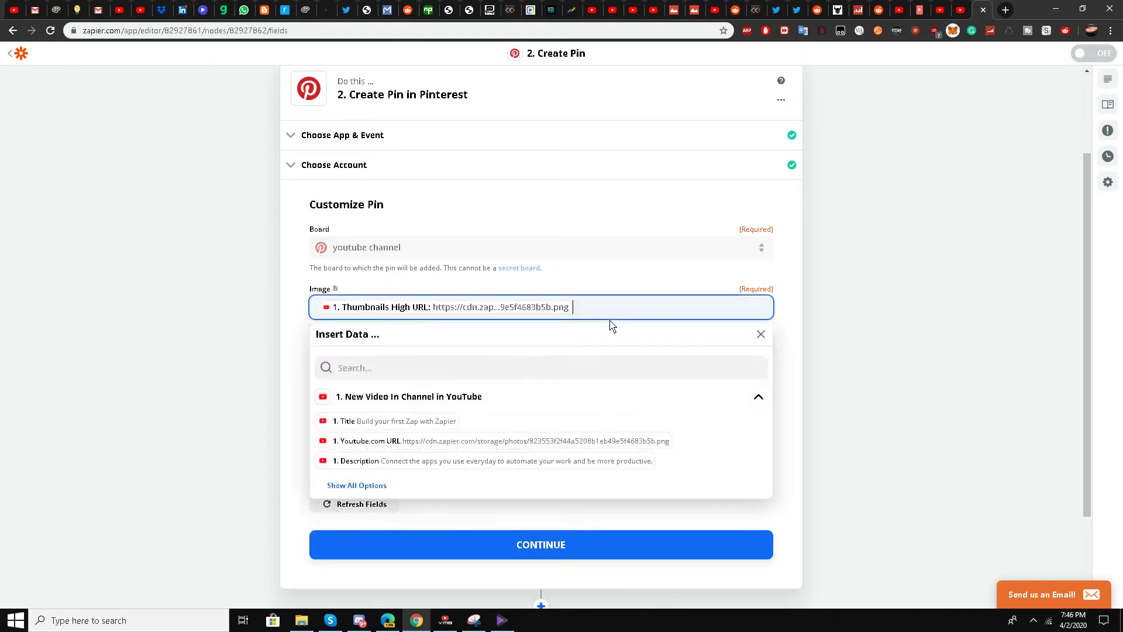
{"action": "left_click", "coordinate": [358, 485]}
{"action": "scroll", "coordinate": [360, 492], "scroll_direction": "down", "scroll_amount": 1}
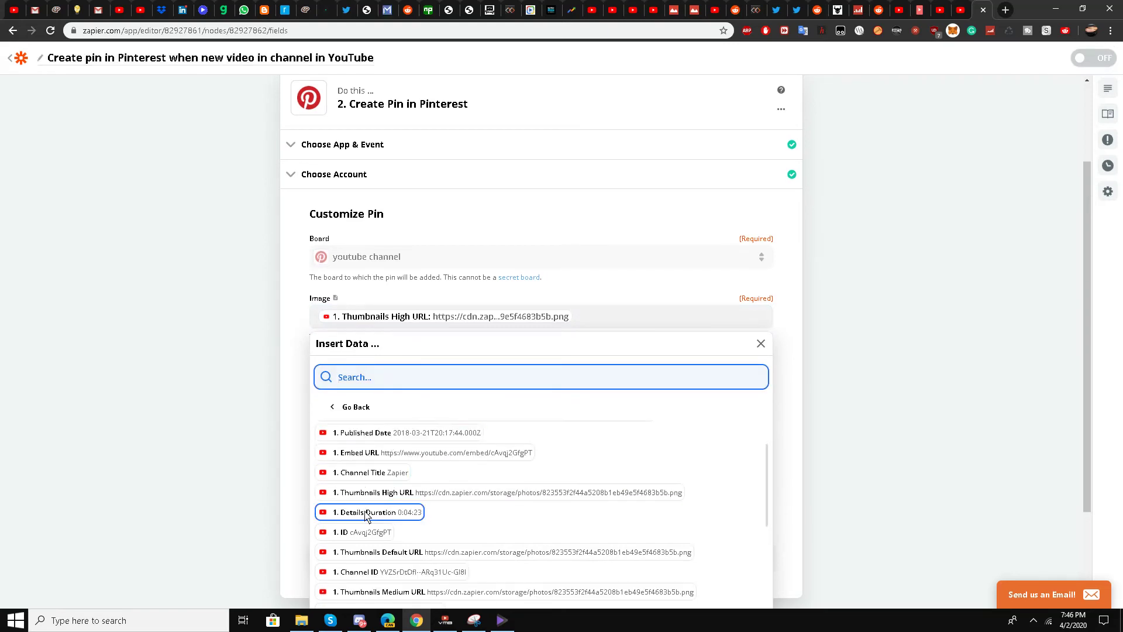
{"action": "scroll", "coordinate": [372, 509], "scroll_direction": "down", "scroll_amount": 1}
{"action": "scroll", "coordinate": [385, 499], "scroll_direction": "down", "scroll_amount": 1}
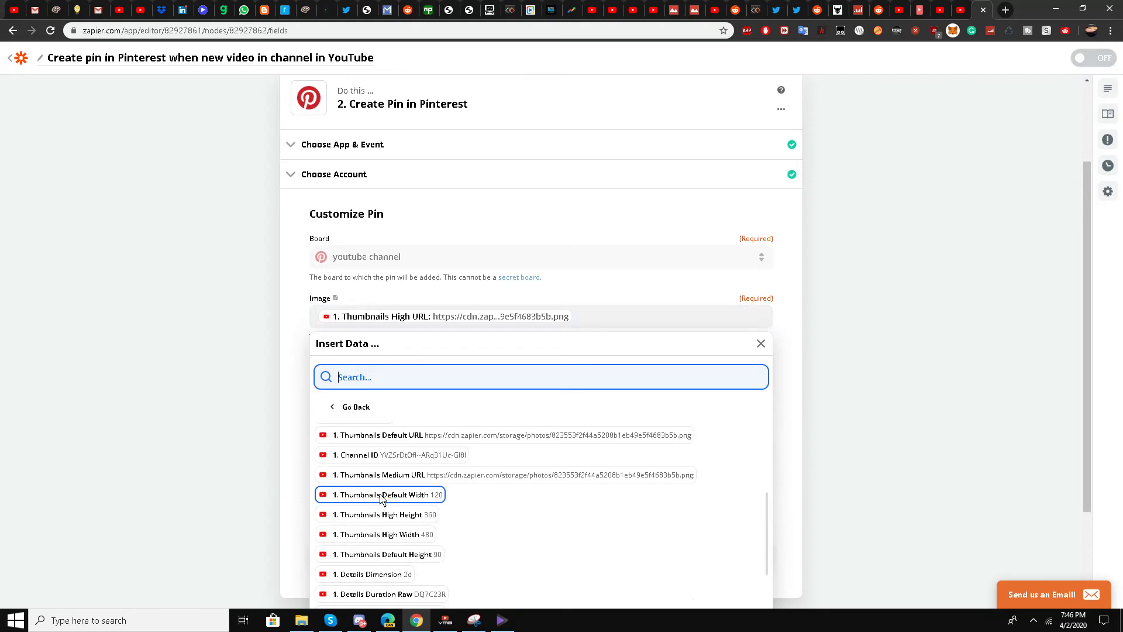
{"action": "scroll", "coordinate": [383, 500], "scroll_direction": "down", "scroll_amount": 1}
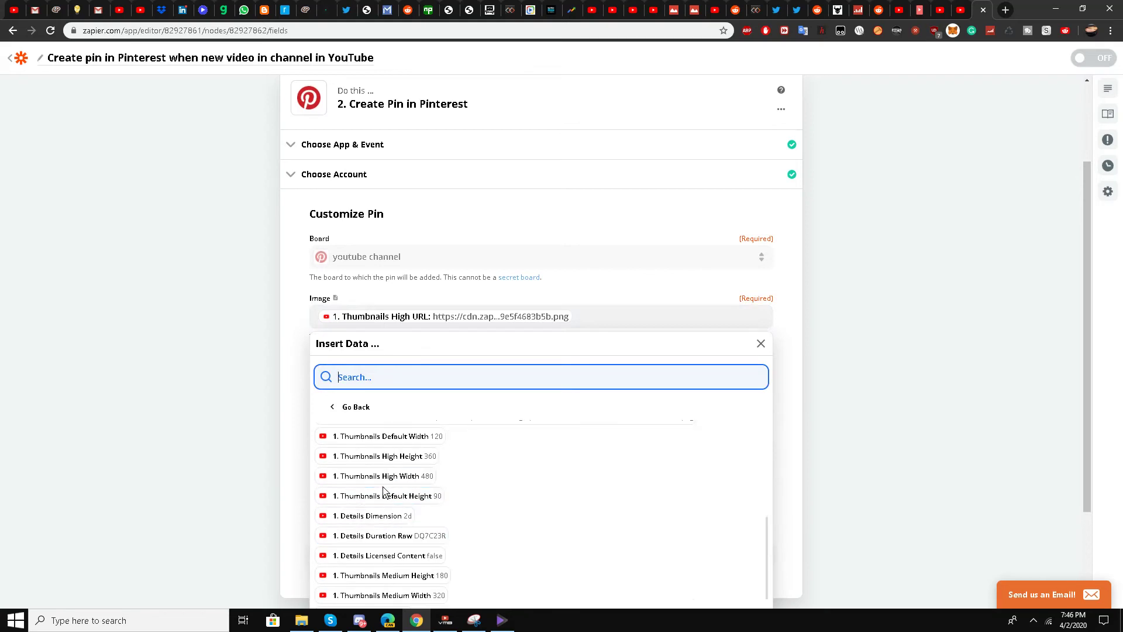
{"action": "scroll", "coordinate": [382, 492], "scroll_direction": "down", "scroll_amount": 1}
{"action": "scroll", "coordinate": [383, 492], "scroll_direction": "down", "scroll_amount": 1}
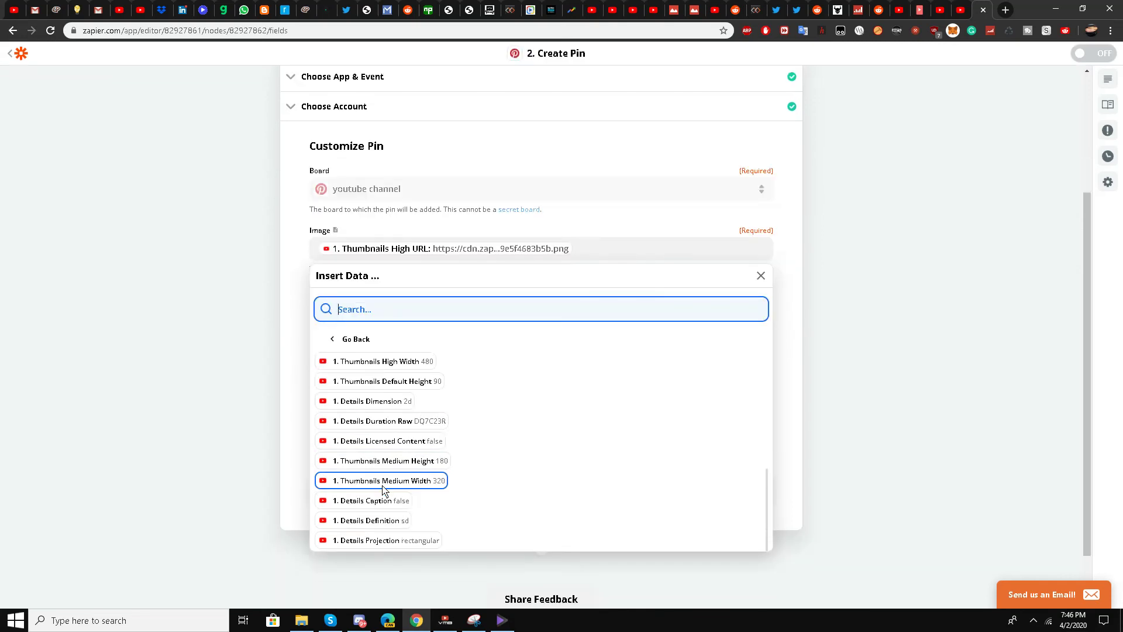
{"action": "scroll", "coordinate": [372, 472], "scroll_direction": "up", "scroll_amount": 1}
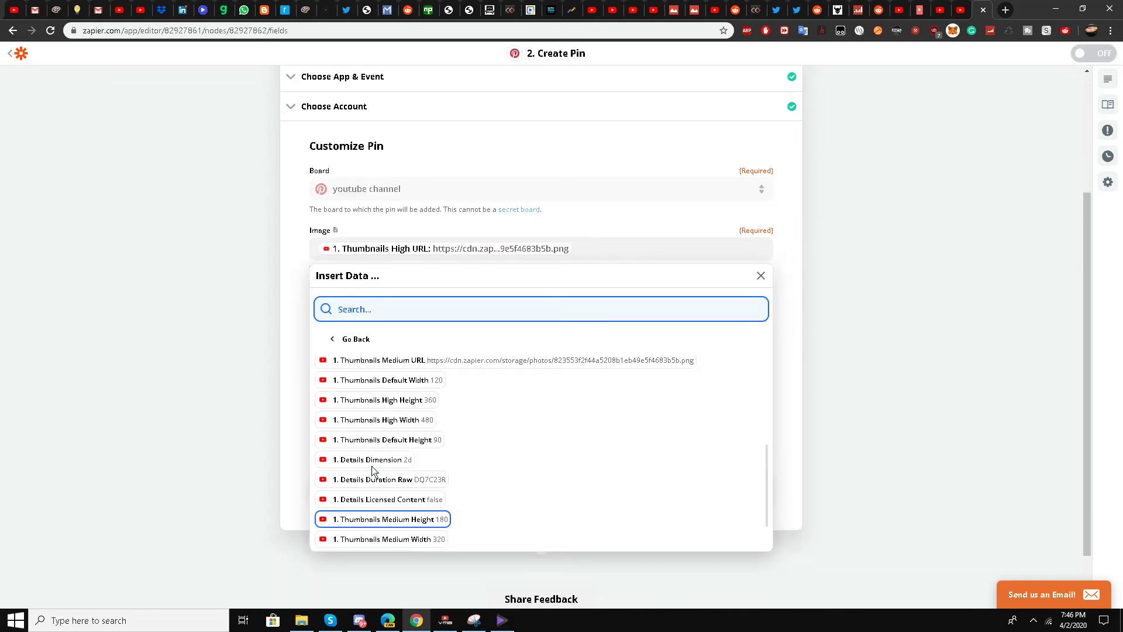
{"action": "scroll", "coordinate": [372, 472], "scroll_direction": "up", "scroll_amount": 1}
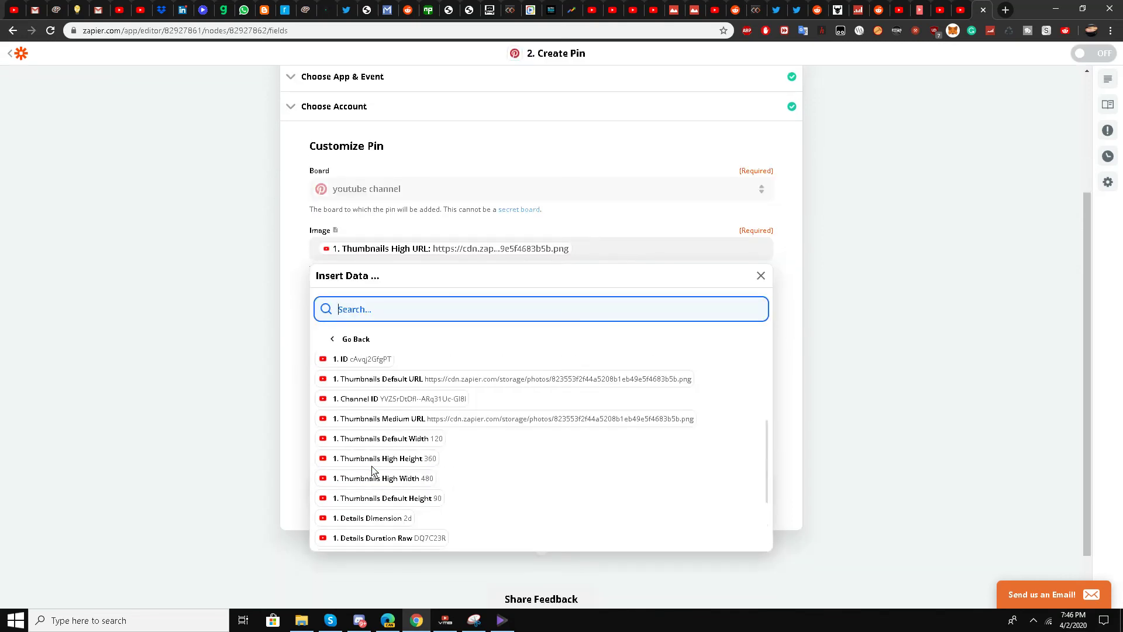
{"action": "left_click", "coordinate": [383, 382]}
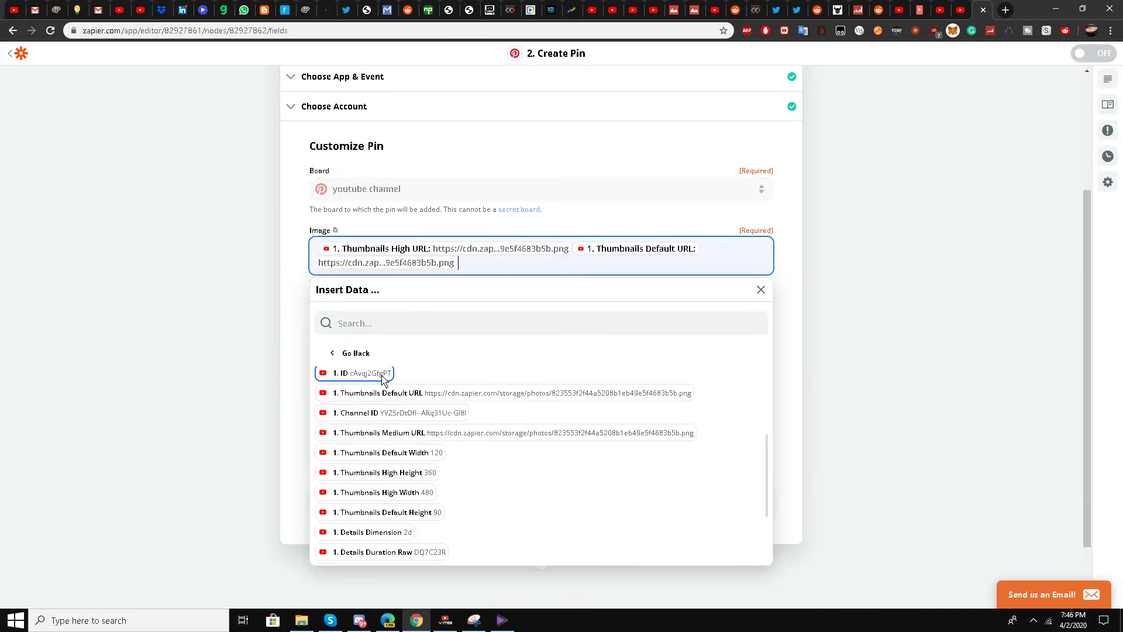
{"action": "left_click", "coordinate": [567, 251]}
{"action": "key", "text": "BackSpace"}
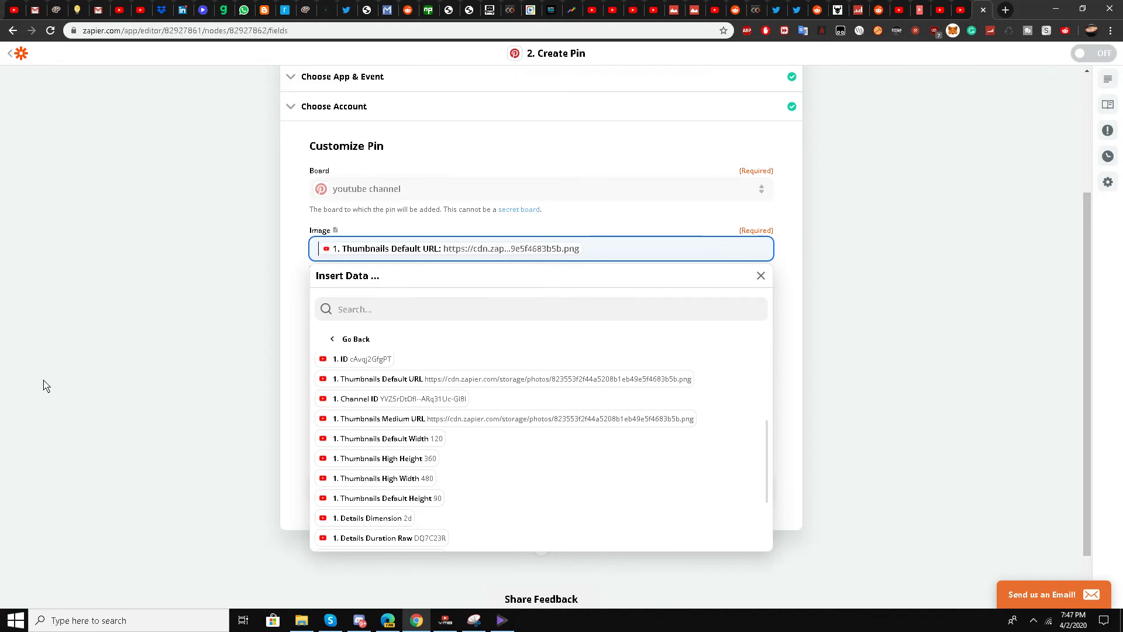
{"action": "left_click", "coordinate": [94, 395]}
{"action": "left_click", "coordinate": [398, 484]}
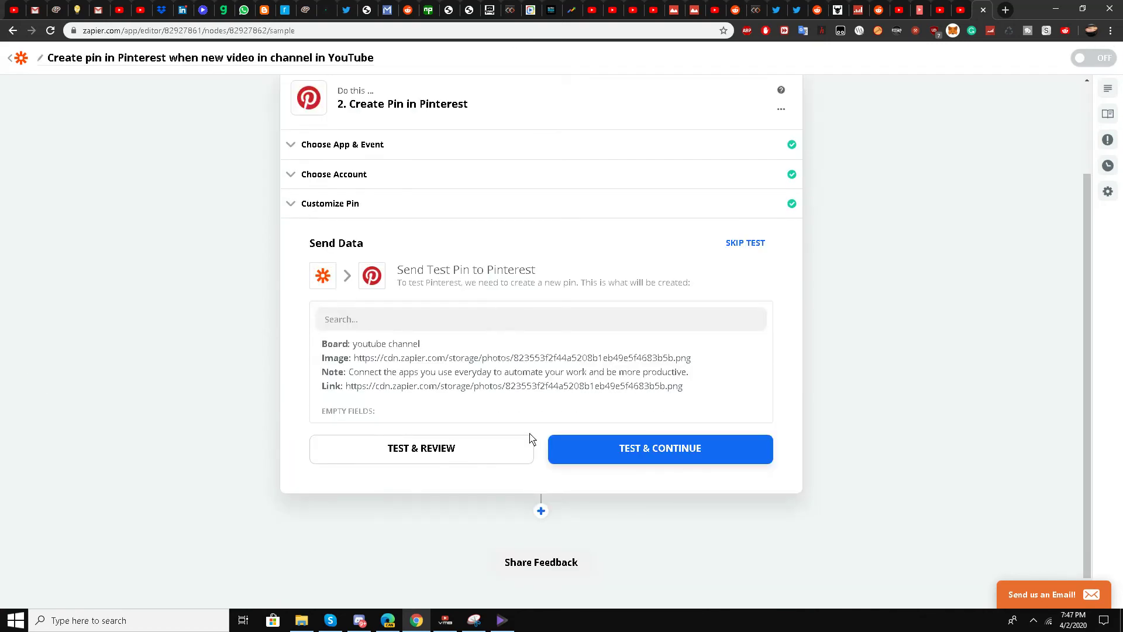
- Retry the Pinterest pin test, skip it after it fails, and finish editing the zap
{"action": "left_click", "coordinate": [584, 461]}
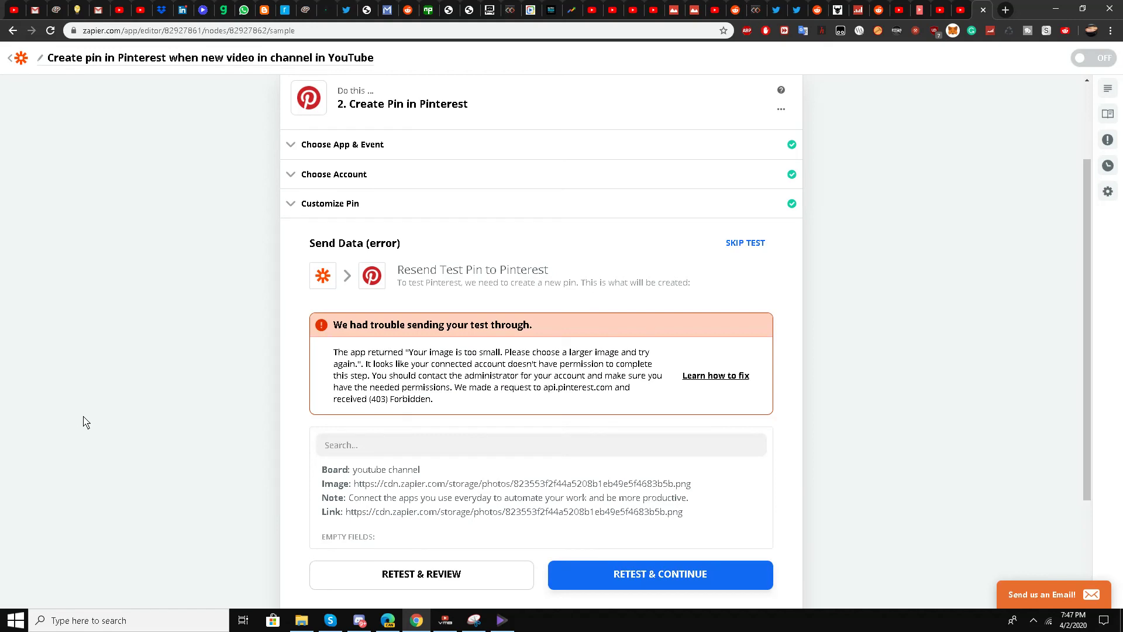
{"action": "scroll", "coordinate": [86, 423], "scroll_direction": "down", "scroll_amount": 2}
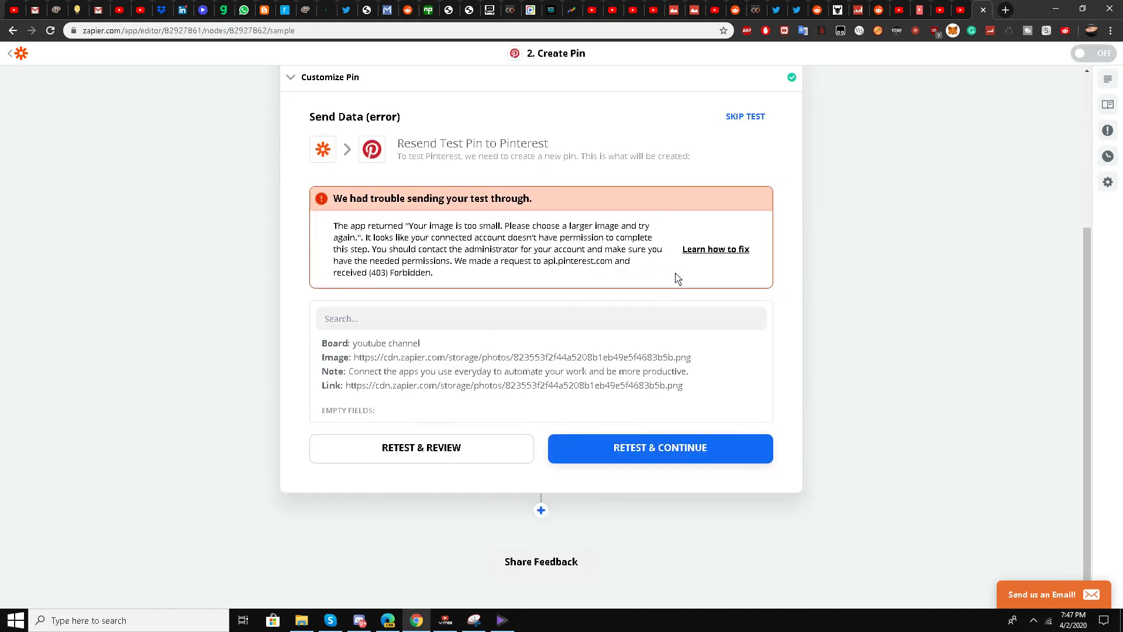
{"action": "left_click", "coordinate": [745, 117]}
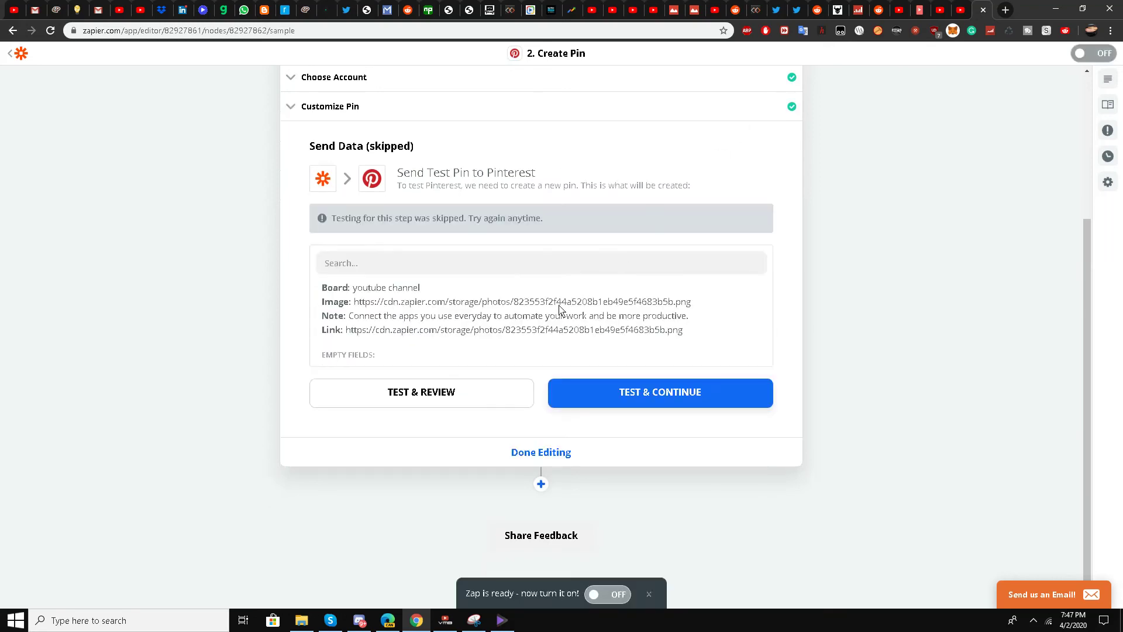
{"action": "left_click", "coordinate": [521, 455]}
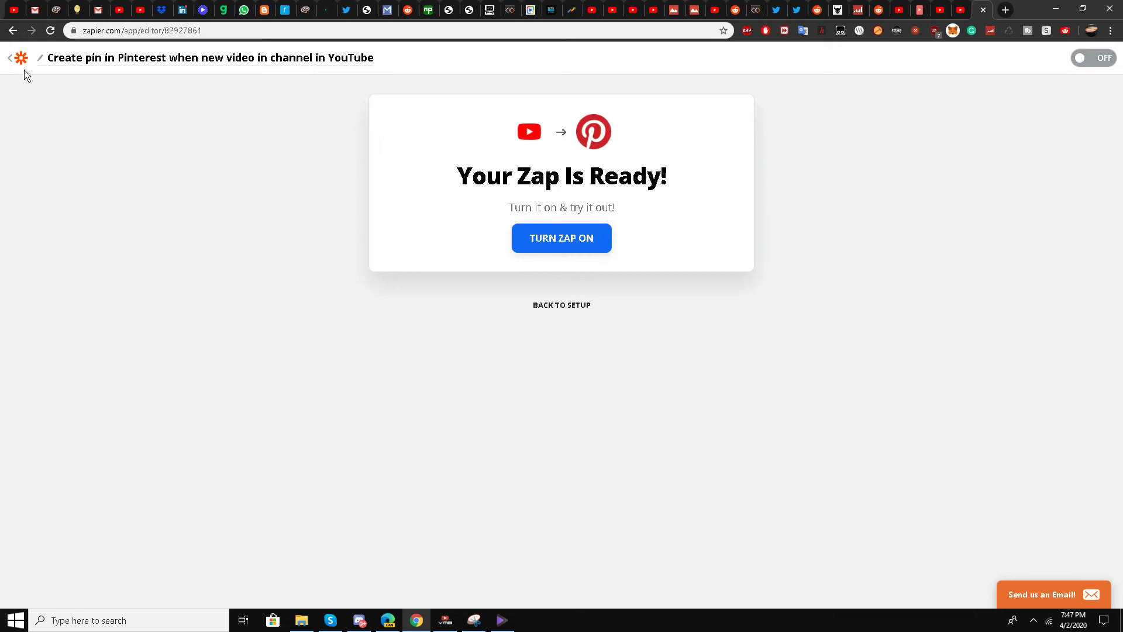
- Review the live YouTube-to-Pinterest zap's pin mappings, including image as Thumbnails Maxres URL
{"action": "left_click", "coordinate": [11, 59]}
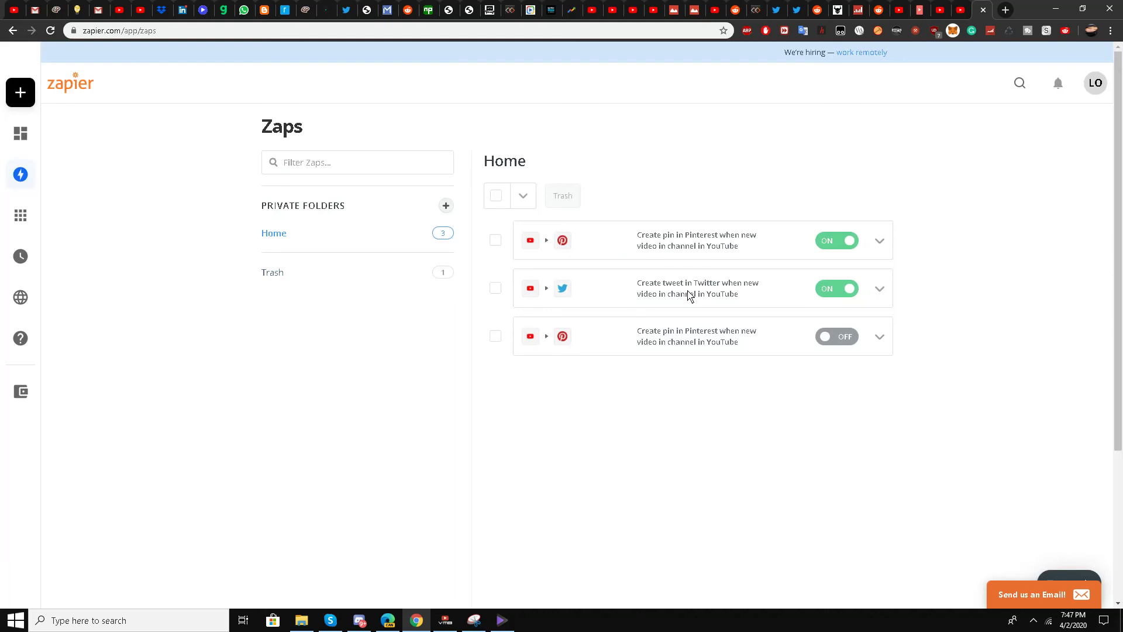
{"action": "left_click", "coordinate": [681, 237]}
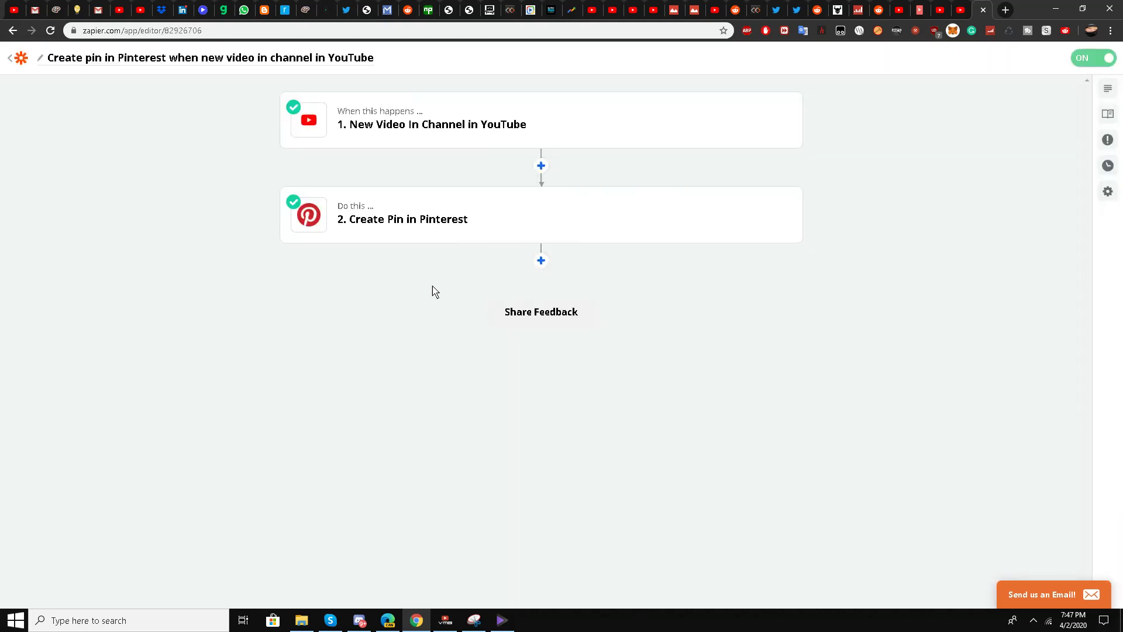
{"action": "left_click", "coordinate": [404, 230]}
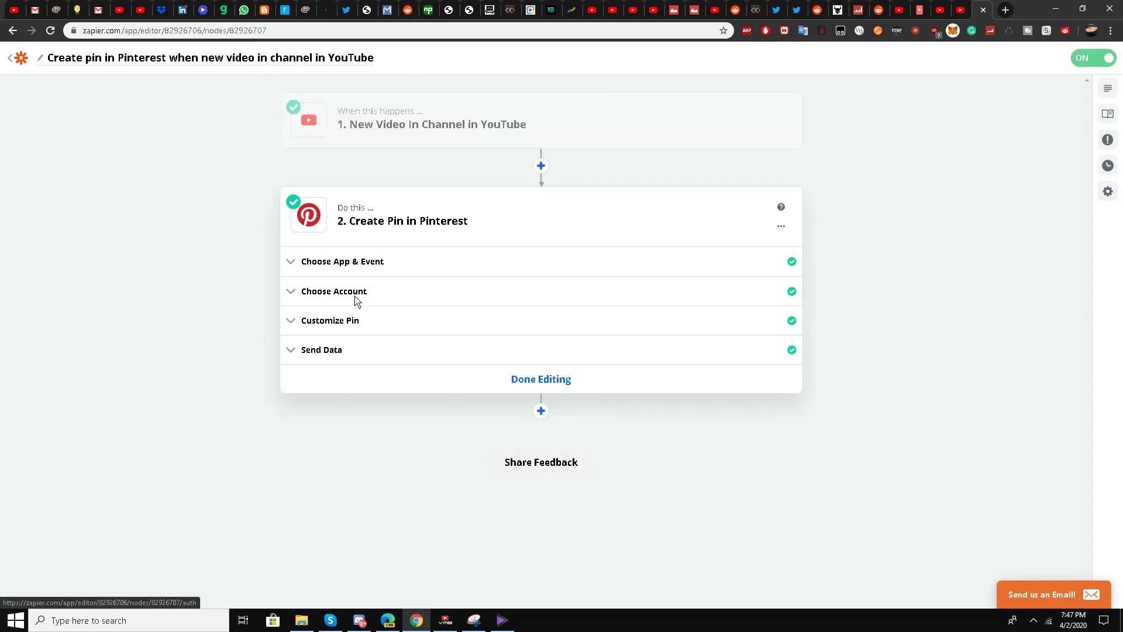
{"action": "left_click", "coordinate": [351, 320]}
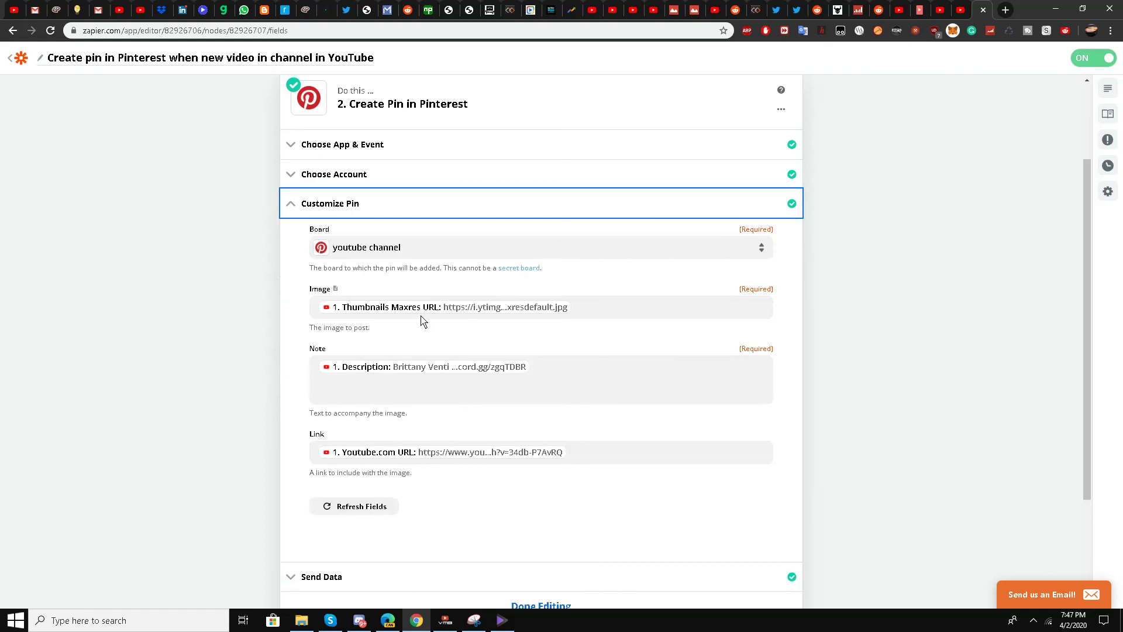
{"action": "scroll", "coordinate": [420, 321], "scroll_direction": "down", "scroll_amount": 2}
{"action": "scroll", "coordinate": [419, 319], "scroll_direction": "up", "scroll_amount": 2}
{"action": "scroll", "coordinate": [87, 367], "scroll_direction": "up", "scroll_amount": 2}
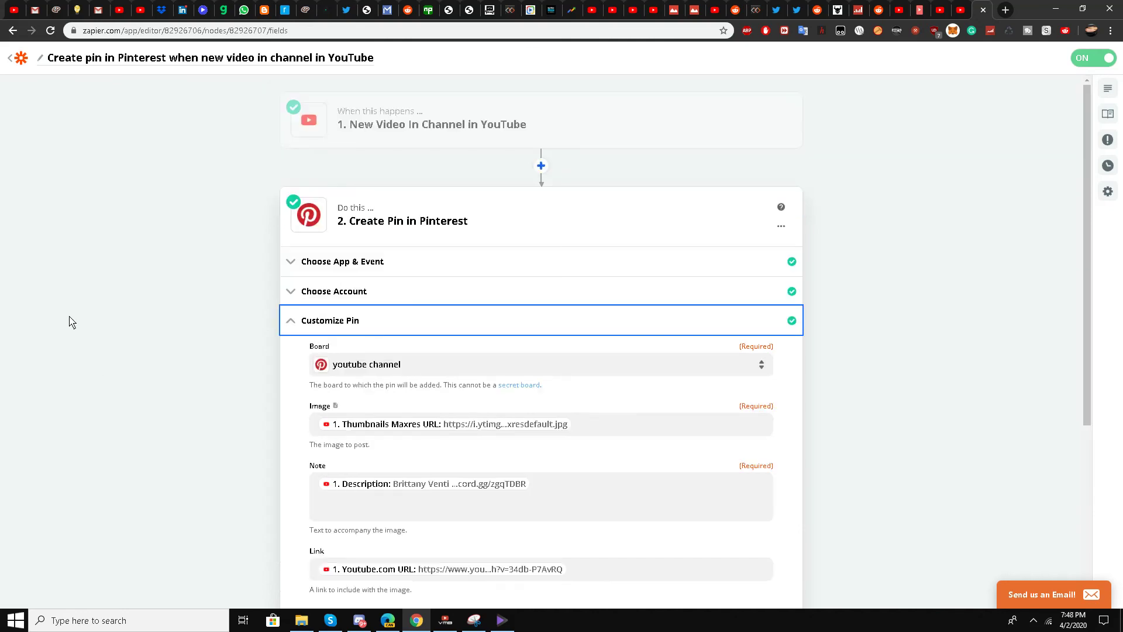
{"action": "left_click", "coordinate": [15, 60]}
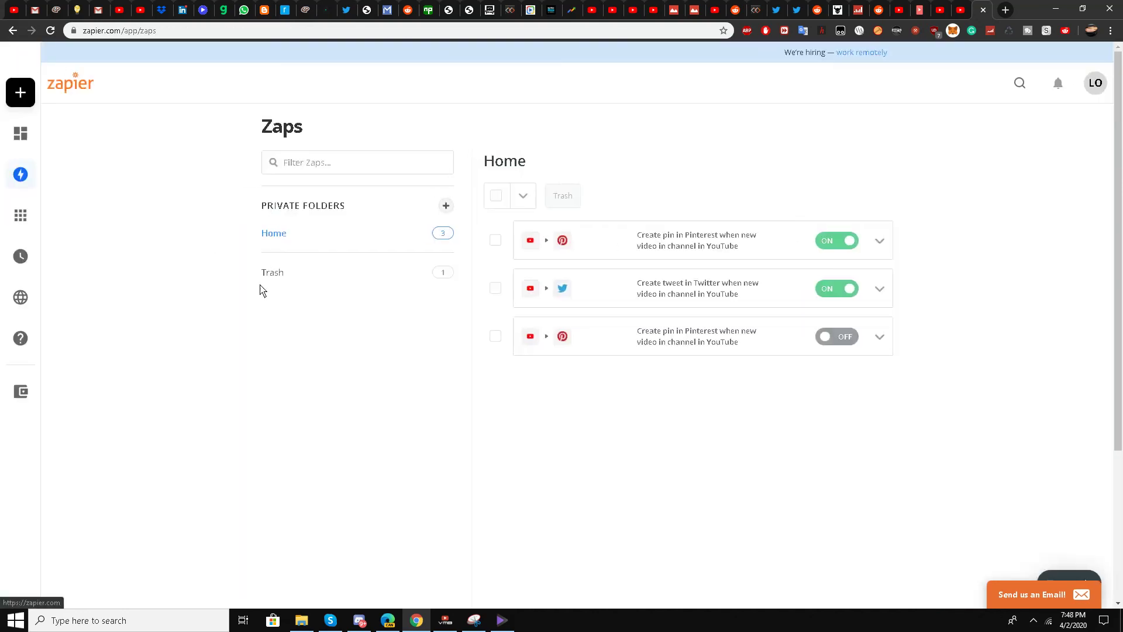